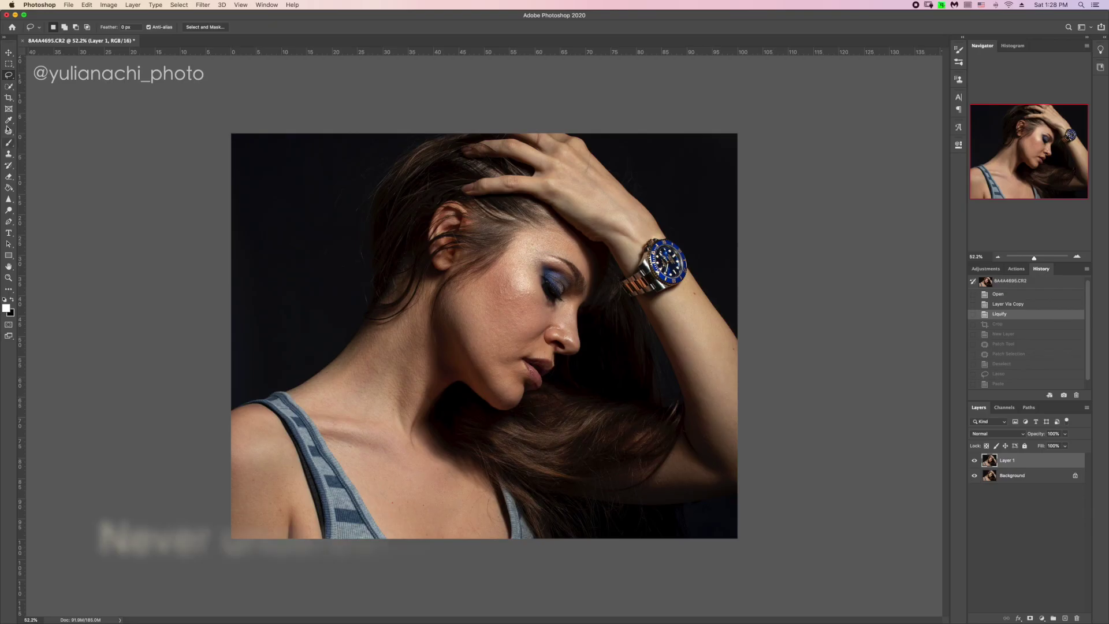
# Reposition the portrait inside the crop frame around the face.
pyautogui.moveTo(485, 330); pyautogui.dragTo(503, 302)
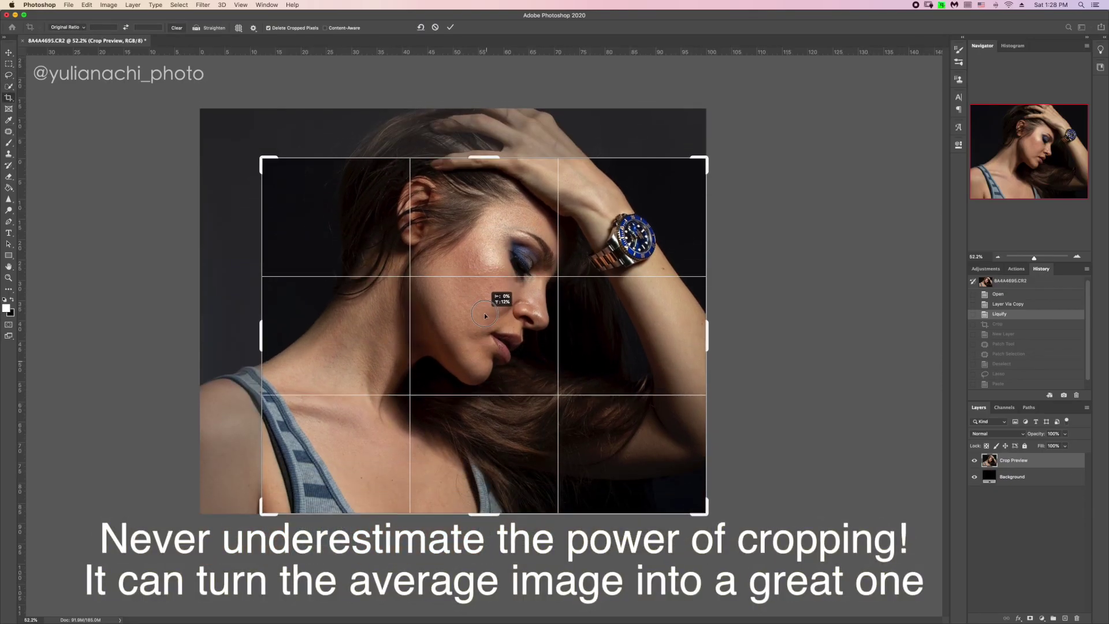
# Tighten the crop around the face, raised arm and blue watch, and apply it.
pyautogui.moveTo(261, 513); pyautogui.dragTo(282, 496)
pyautogui.moveTo(511, 403); pyautogui.dragTo(465, 451)
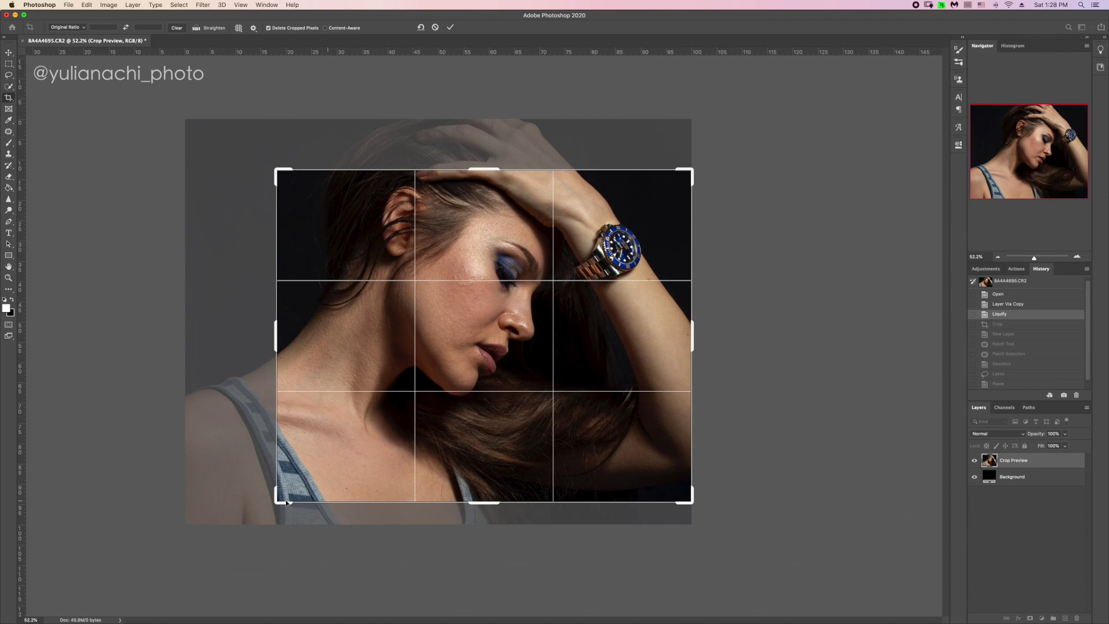
pyautogui.moveTo(276, 500); pyautogui.dragTo(271, 502)
pyautogui.click(450, 27)
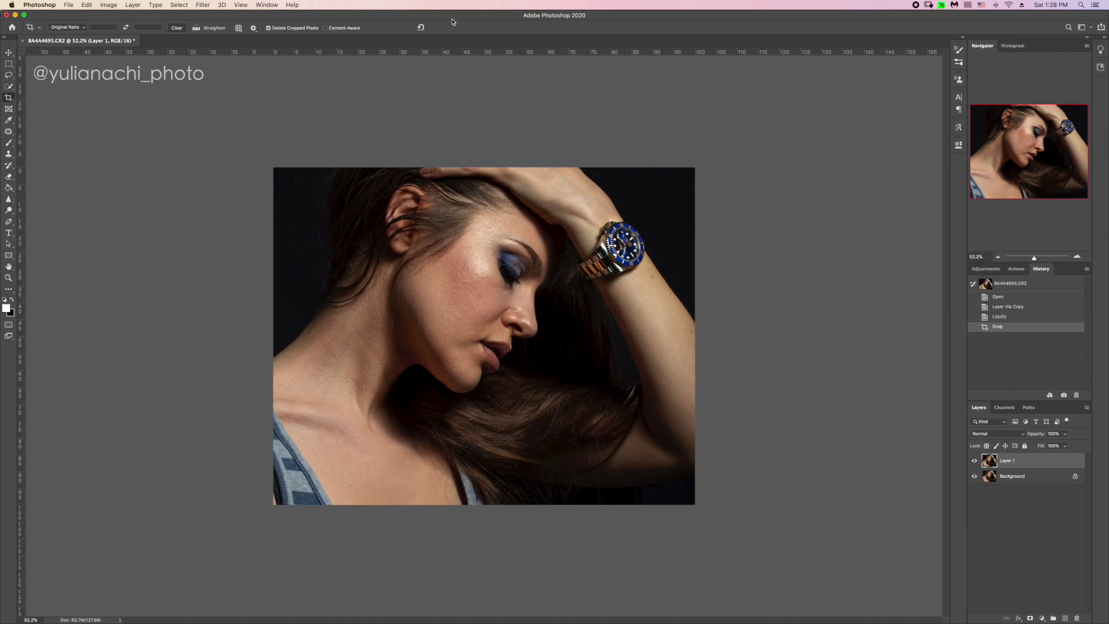
pyautogui.click(11, 134)
# Patch the blue strap on the lower-left shoulder with nearby skin, then reframe a new crop.
pyautogui.moveTo(275, 409); pyautogui.dragTo(237, 436)
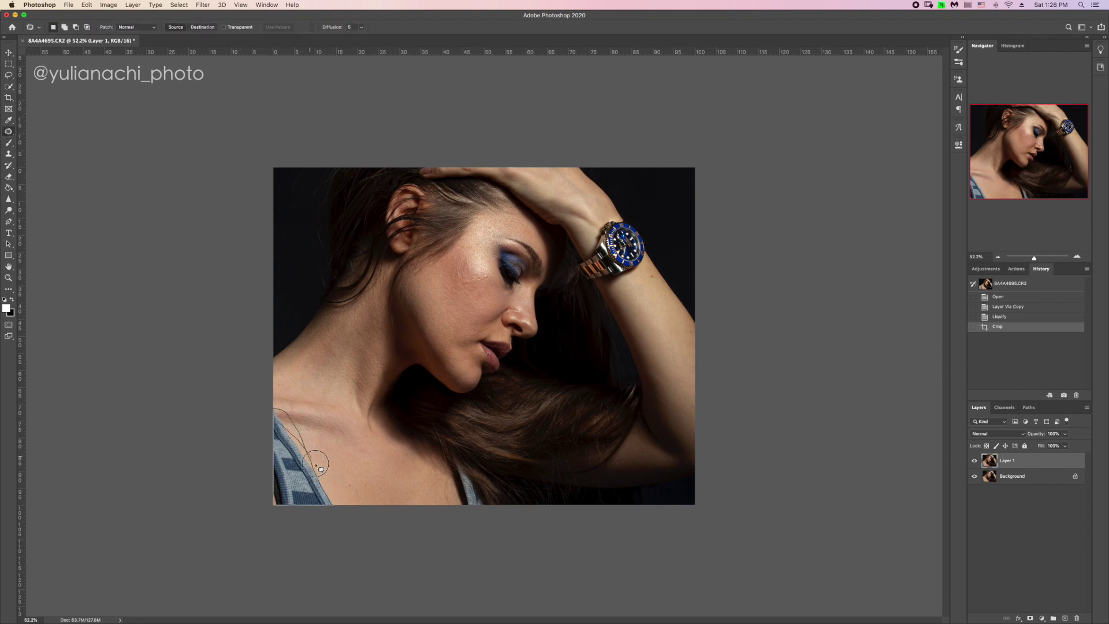
pyautogui.moveTo(299, 498); pyautogui.dragTo(349, 491)
pyautogui.hotkey('ctrl', 'd')
pyautogui.hotkey('ctrl', 'z')
pyautogui.hotkey('ctrl', 'z')
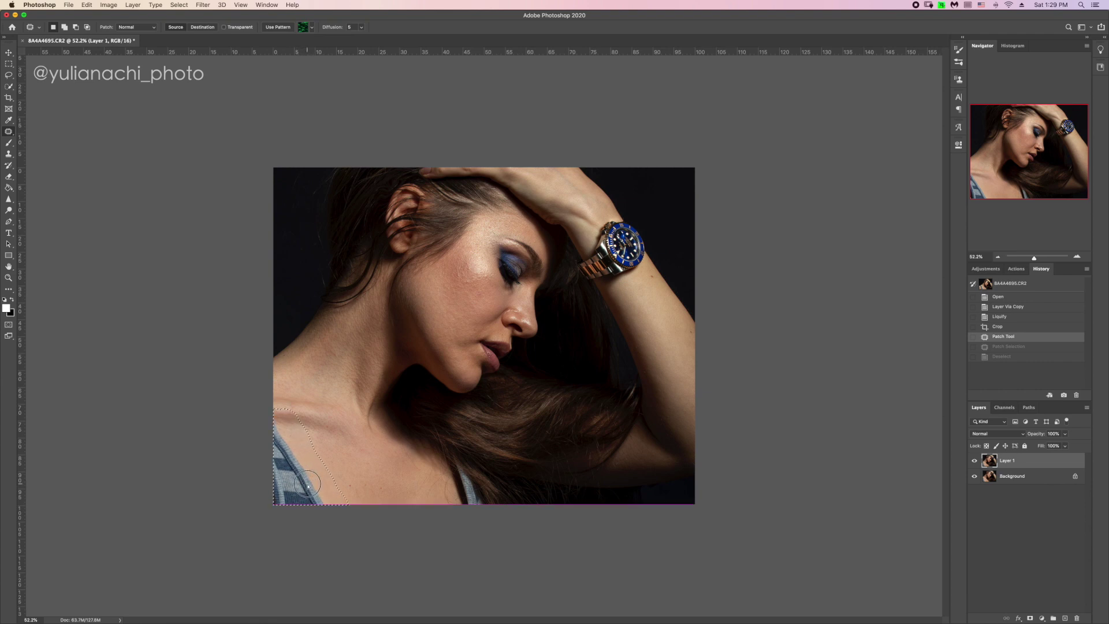
pyautogui.moveTo(330, 484); pyautogui.dragTo(358, 476)
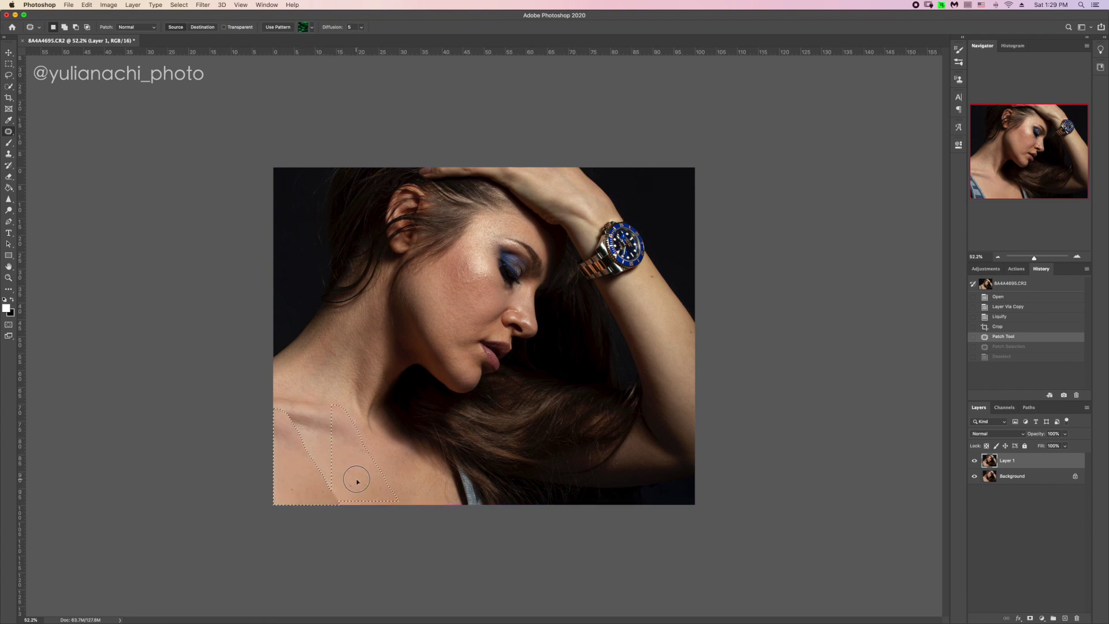
pyautogui.hotkey('ctrl', 'd')
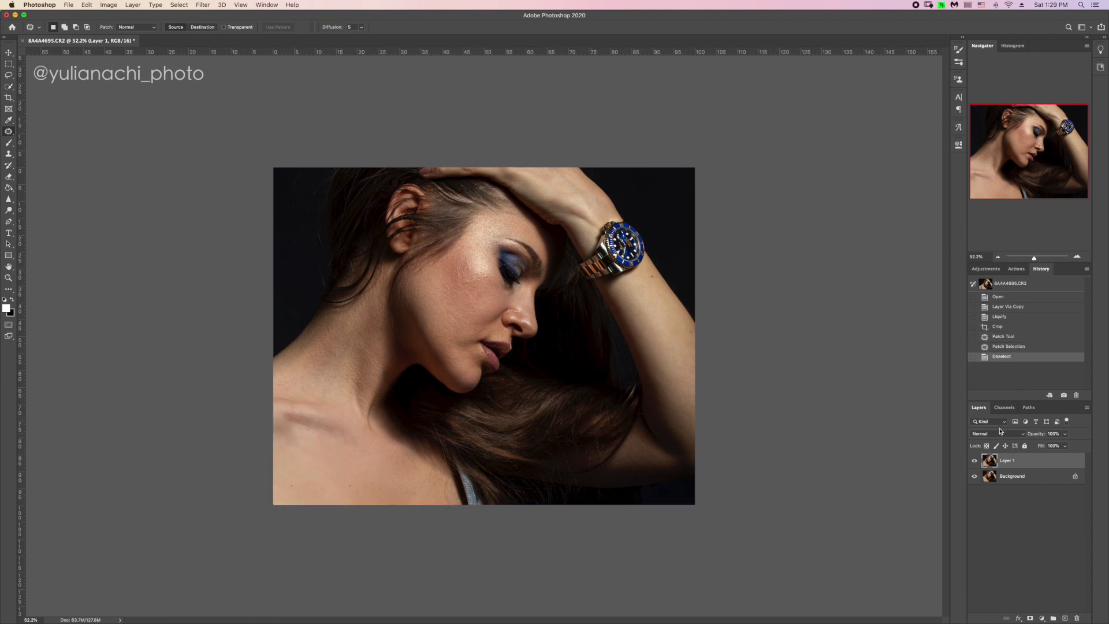
pyautogui.press('c')
pyautogui.moveTo(272, 488); pyautogui.dragTo(270, 470)
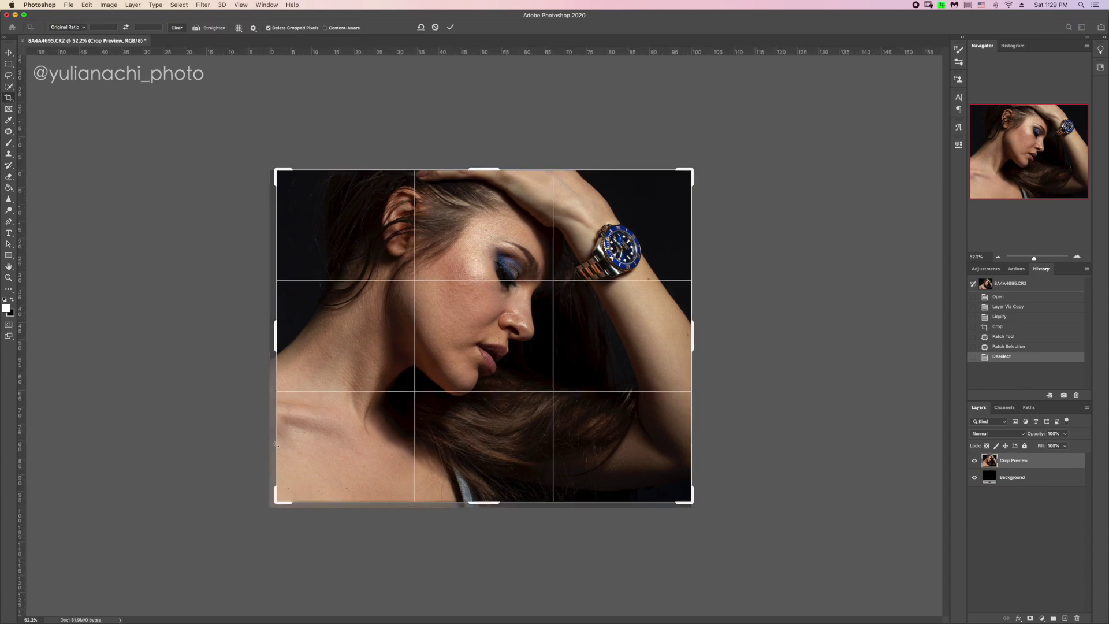
# Apply the crop, then copy a lassoed skin patch and warp it over the strap.
pyautogui.click(453, 27)
pyautogui.press('l')
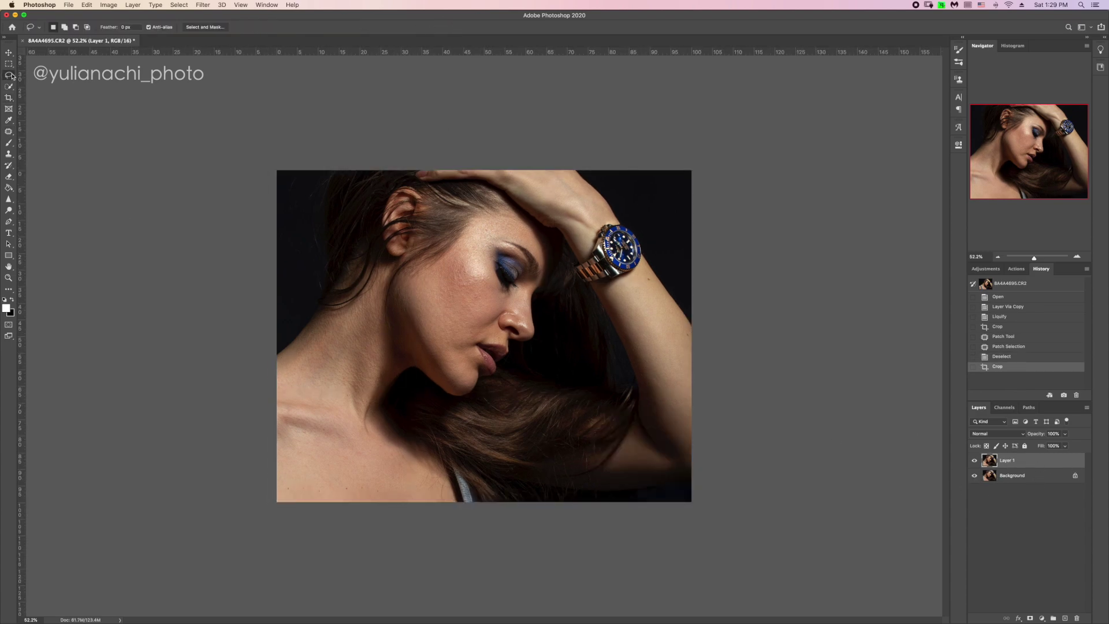
pyautogui.moveTo(449, 450)
pyautogui.mouseDown()
pyautogui.moveTo(487, 503)
pyautogui.moveTo(462, 498)
pyautogui.moveTo(497, 510)
pyautogui.moveTo(478, 514)
pyautogui.moveTo(506, 418)
pyautogui.mouseUp()
pyautogui.hotkey('ctrl', 'c')
pyautogui.hotkey('ctrl', 'v')
pyautogui.hotkey('ctrl', 't')
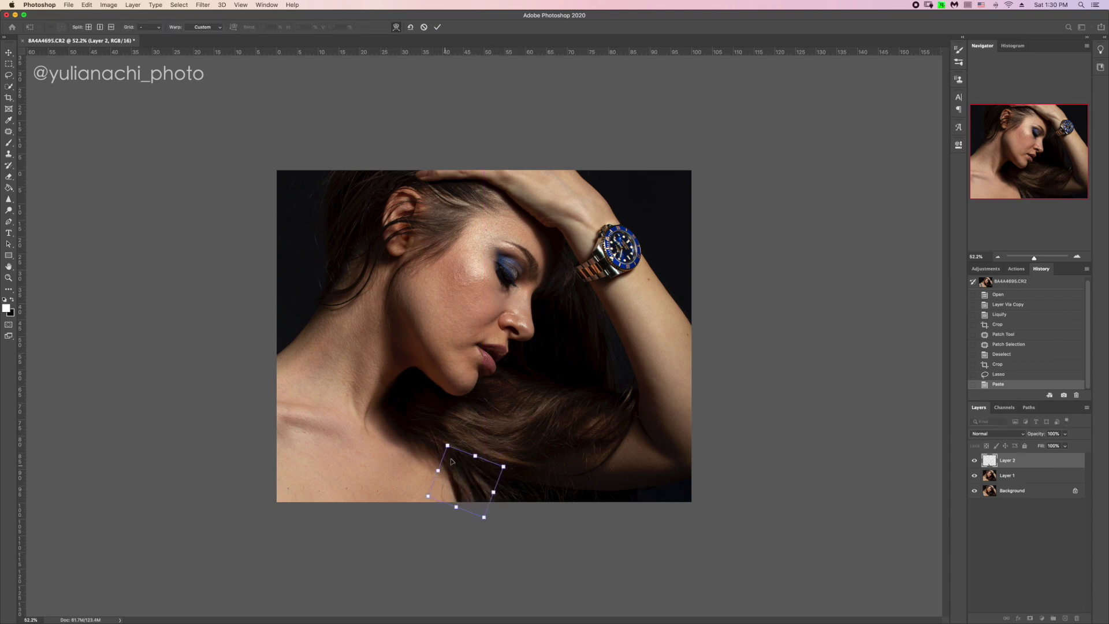
pyautogui.moveTo(445, 458); pyautogui.dragTo(466, 502)
pyautogui.press('Return')
# Mask the skin patch and paint black to blend its edges into the hair and shoulder.
pyautogui.scroll(5, 440, 393)
pyautogui.click(1032, 615)
pyautogui.press('b')
pyautogui.press('x')
pyautogui.moveTo(512, 572)
pyautogui.mouseDown()
pyautogui.moveTo(529, 601)
pyautogui.moveTo(503, 563)
pyautogui.moveTo(527, 612)
pyautogui.mouseUp()
pyautogui.scroll(-4, 482, 492)
pyautogui.moveTo(445, 497); pyautogui.dragTo(416, 436)
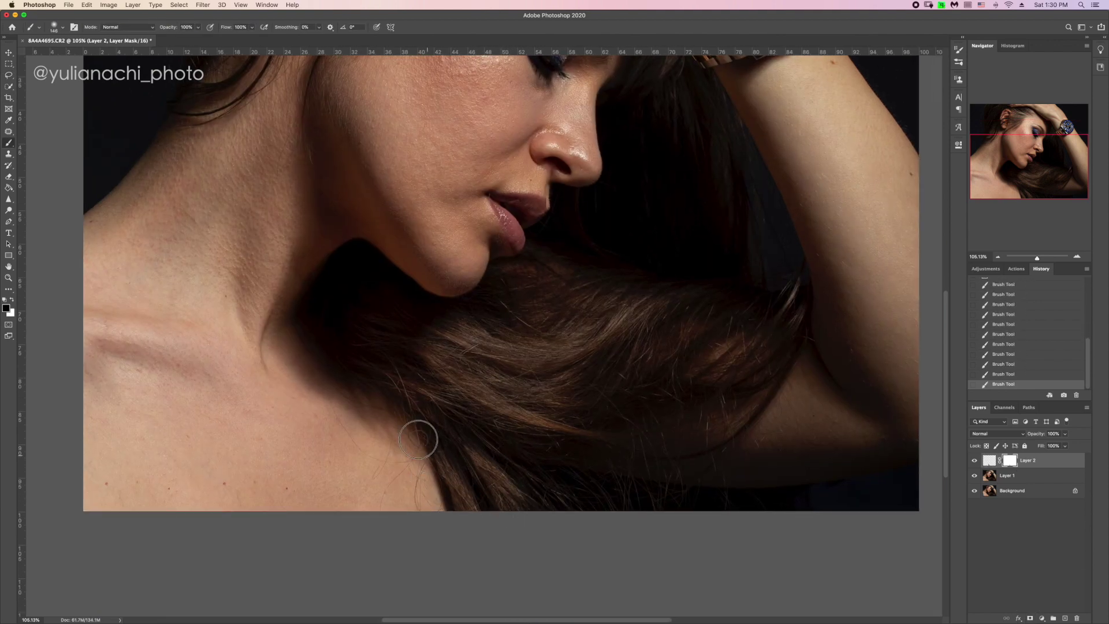
pyautogui.moveTo(1044, 258); pyautogui.dragTo(1042, 260)
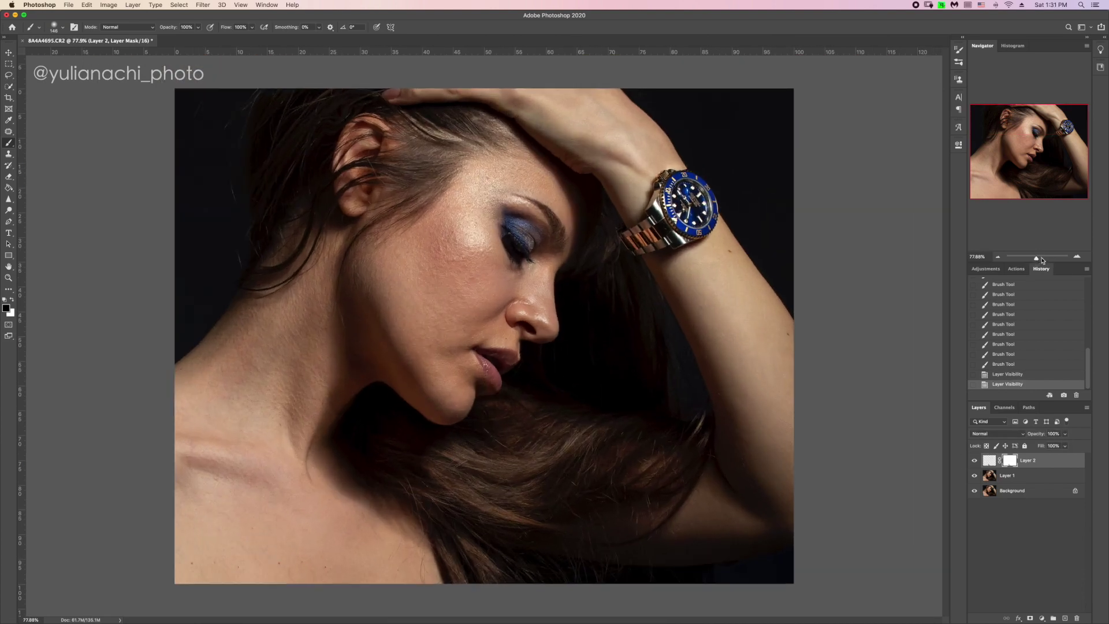
pyautogui.moveTo(428, 539); pyautogui.dragTo(462, 589)
pyautogui.press('x')
# On a new layer, clone over collarbone flaws with the Clone Stamp at 15% flow.
pyautogui.click(1065, 618)
pyautogui.click(8, 154)
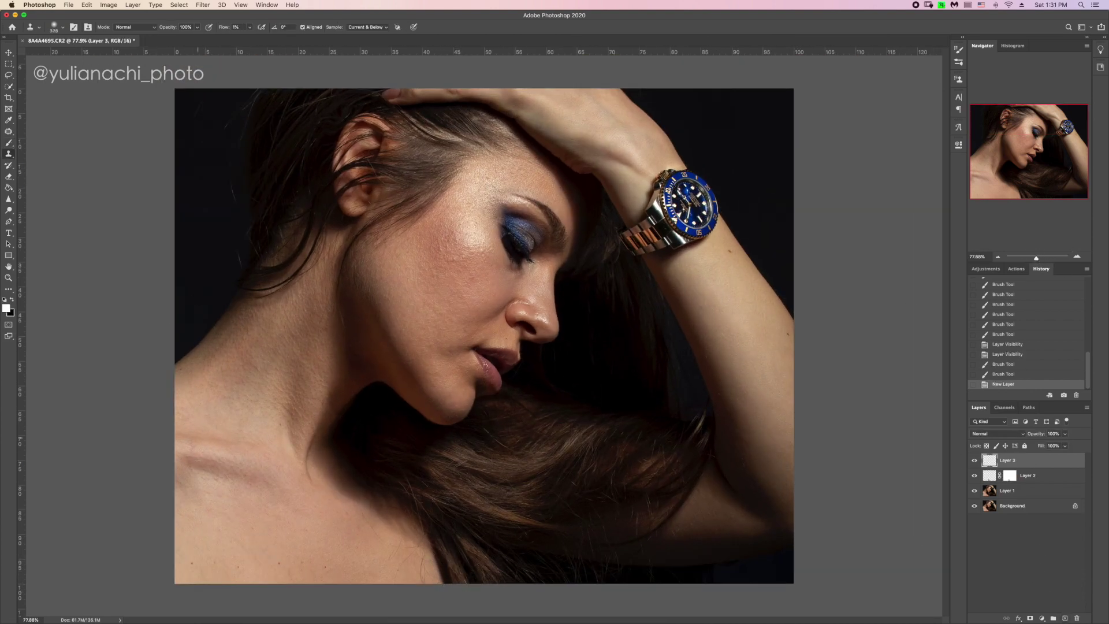
pyautogui.moveTo(220, 30); pyautogui.dragTo(228, 30)
pyautogui.moveTo(187, 465)
pyautogui.mouseDown()
pyautogui.moveTo(186, 482)
pyautogui.moveTo(162, 478)
pyautogui.mouseUp()
# Spot-heal the blemishes and dark spots along the collarbone.
pyautogui.click(8, 132)
pyautogui.click(182, 367)
pyautogui.click(288, 383)
pyautogui.click(279, 425)
pyautogui.click(323, 563)
pyautogui.click(214, 563)
pyautogui.click(220, 529)
pyautogui.click(220, 480)
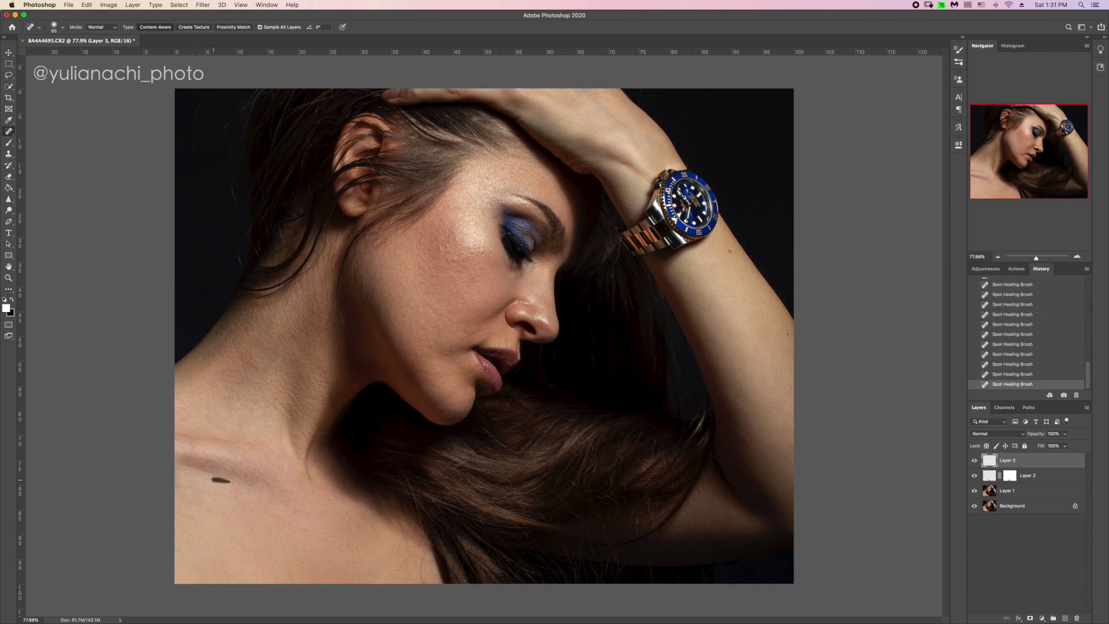
pyautogui.click(347, 513)
# Heal the cheek spot and nose-tip blemishes, then clone over flaws near the hair top.
pyautogui.click(455, 260)
pyautogui.click(537, 314)
pyautogui.moveTo(470, 367); pyautogui.dragTo(472, 367)
pyautogui.moveTo(1036, 258); pyautogui.dragTo(1038, 258)
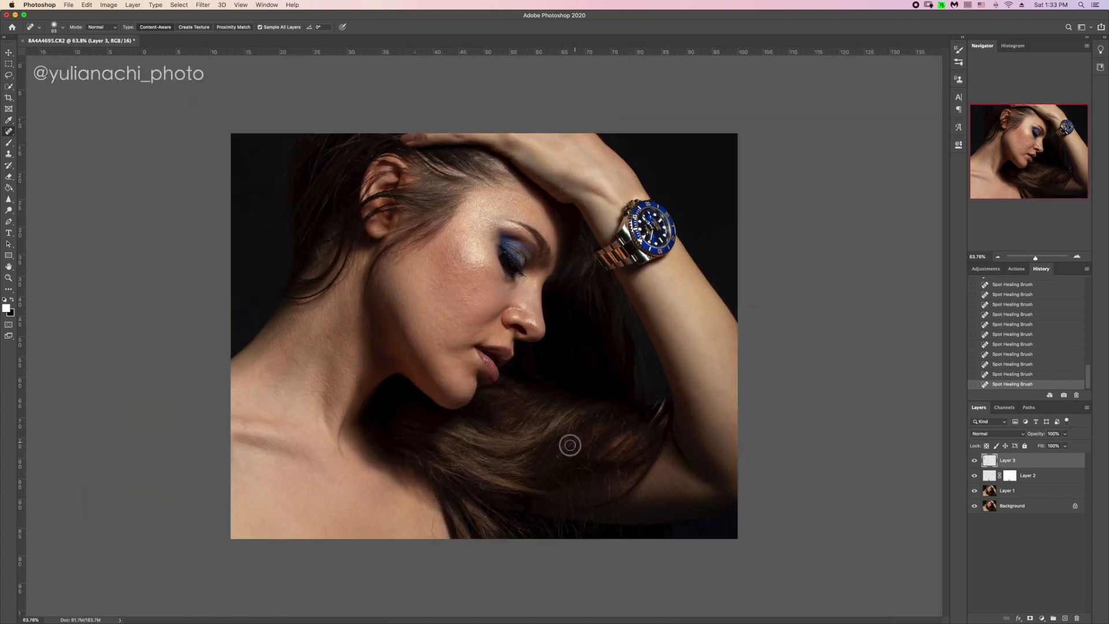
pyautogui.press('s')
pyautogui.click(312, 158)
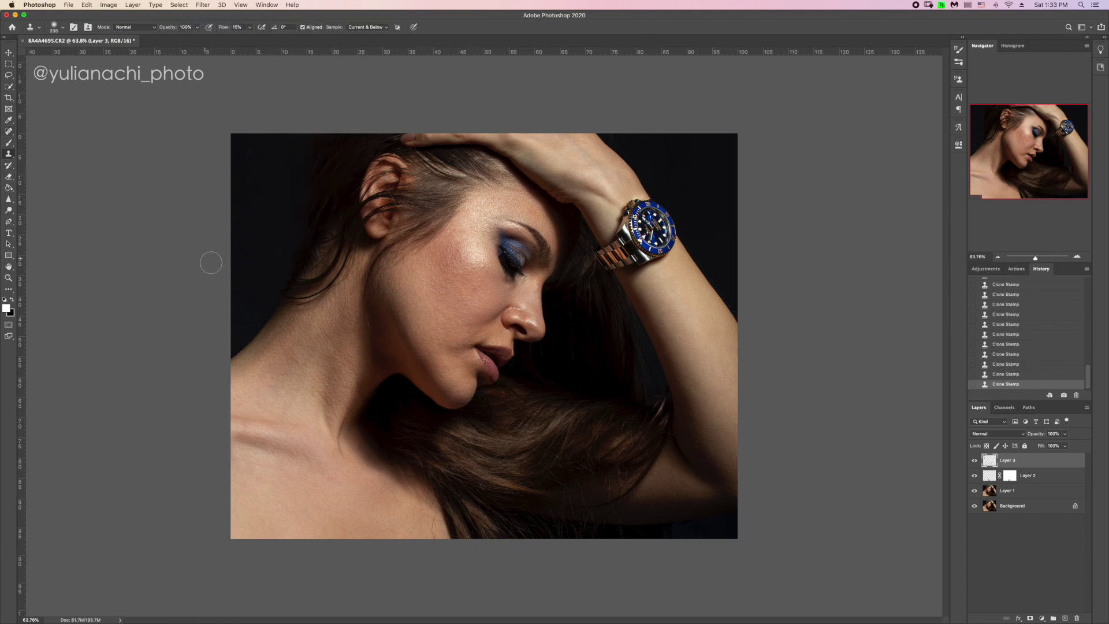
# Toggle Layer 3 to check the retouching and clone more skin.
pyautogui.click(974, 461)
pyautogui.click(974, 460)
pyautogui.click(974, 461)
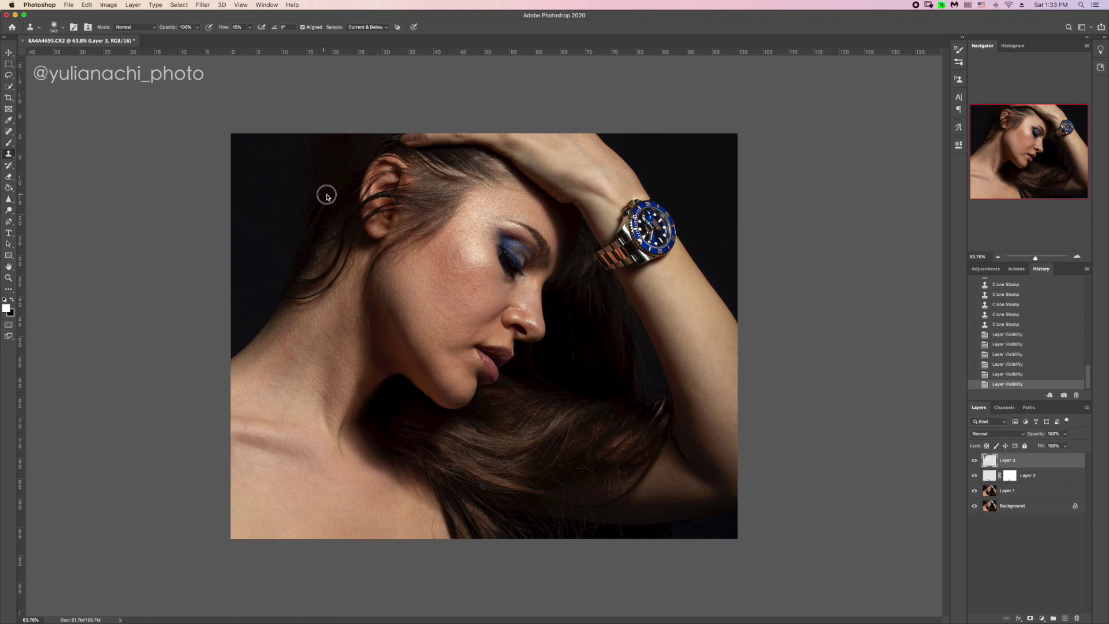
pyautogui.moveTo(297, 228); pyautogui.dragTo(307, 203)
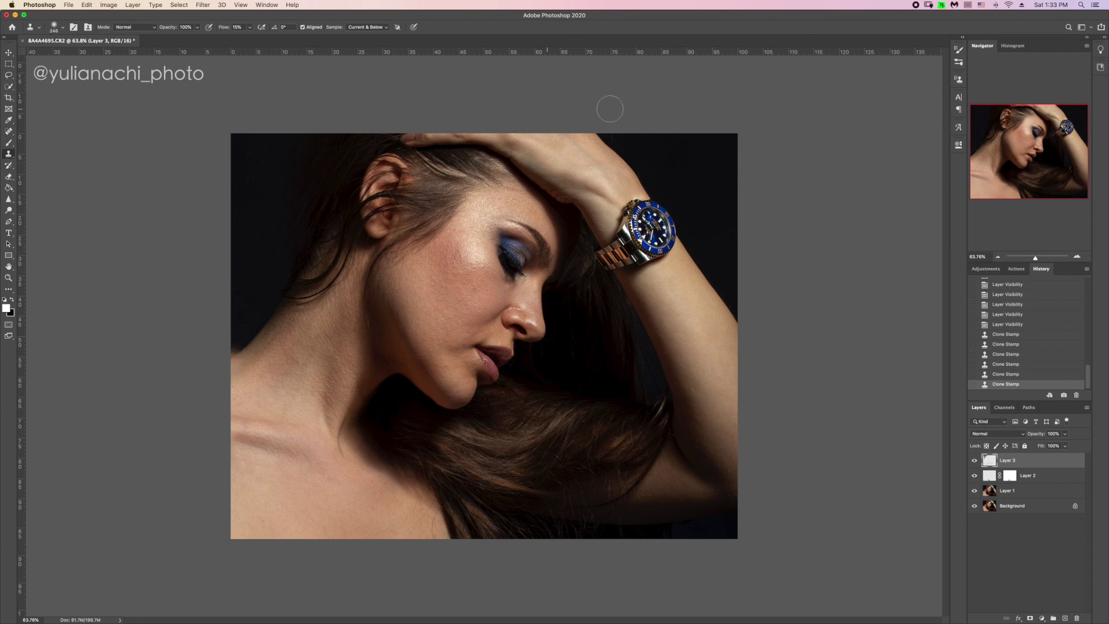
# Merge Layers 1–3 and, on a new layer, softly clone nose and cheek at 3% flow.
pyautogui.keyDown('shift'); pyautogui.click(1043, 489); pyautogui.keyUp('shift')
pyautogui.press('super+e')
pyautogui.press('super+shift+alt+n')
pyautogui.click(237, 27)
pyautogui.write('3')
pyautogui.press('Return')
pyautogui.moveTo(470, 314)
pyautogui.mouseDown()
pyautogui.moveTo(499, 314)
pyautogui.moveTo(457, 334)
pyautogui.mouseUp()
pyautogui.click(447, 331)
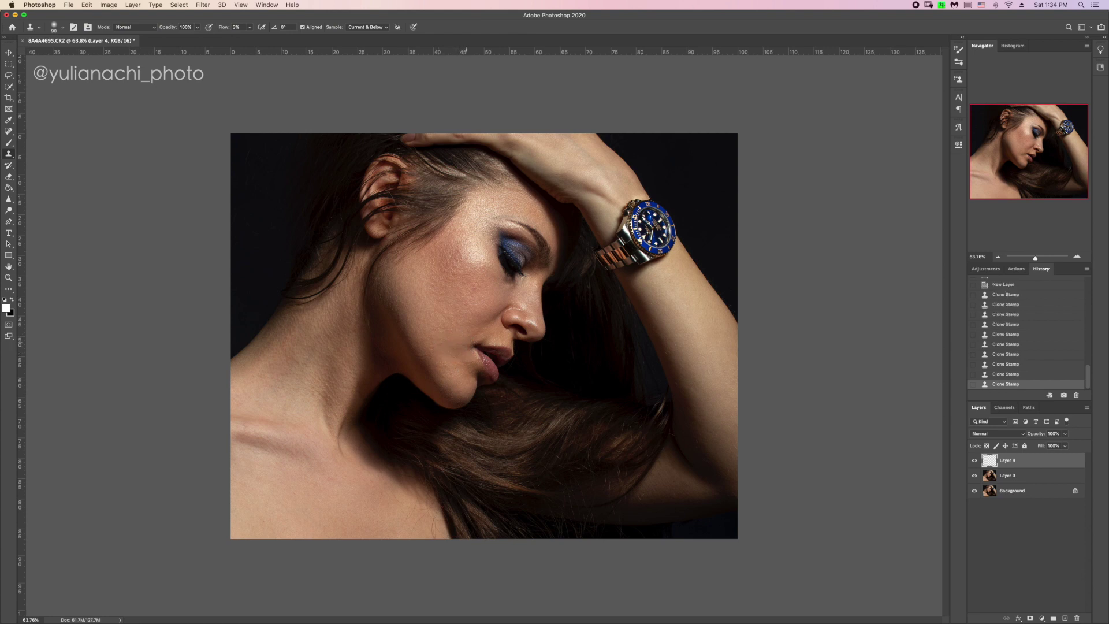
# Smooth the forehead skin, then start the frequency separation action.
pyautogui.press('super+comma')
pyautogui.press('super+comma')
pyautogui.press('super+comma')
pyautogui.press('super+comma')
pyautogui.click(499, 222)
pyautogui.moveTo(499, 221); pyautogui.dragTo(491, 221)
pyautogui.click(499, 221)
pyautogui.click(499, 221)
pyautogui.click(1016, 268)
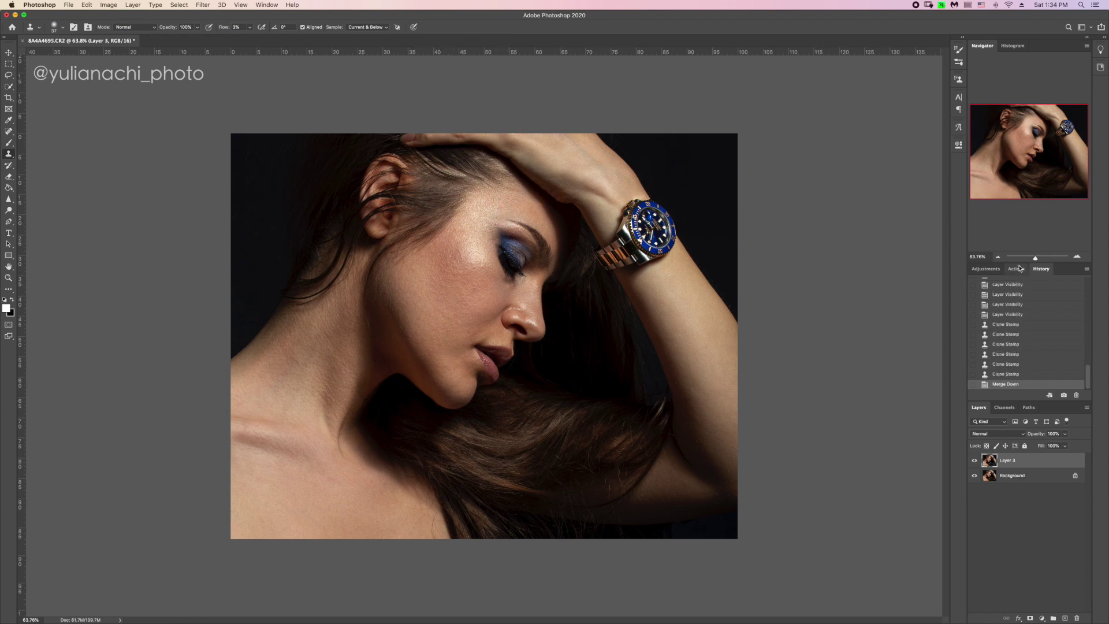
pyautogui.click(995, 354)
pyautogui.click(629, 206)
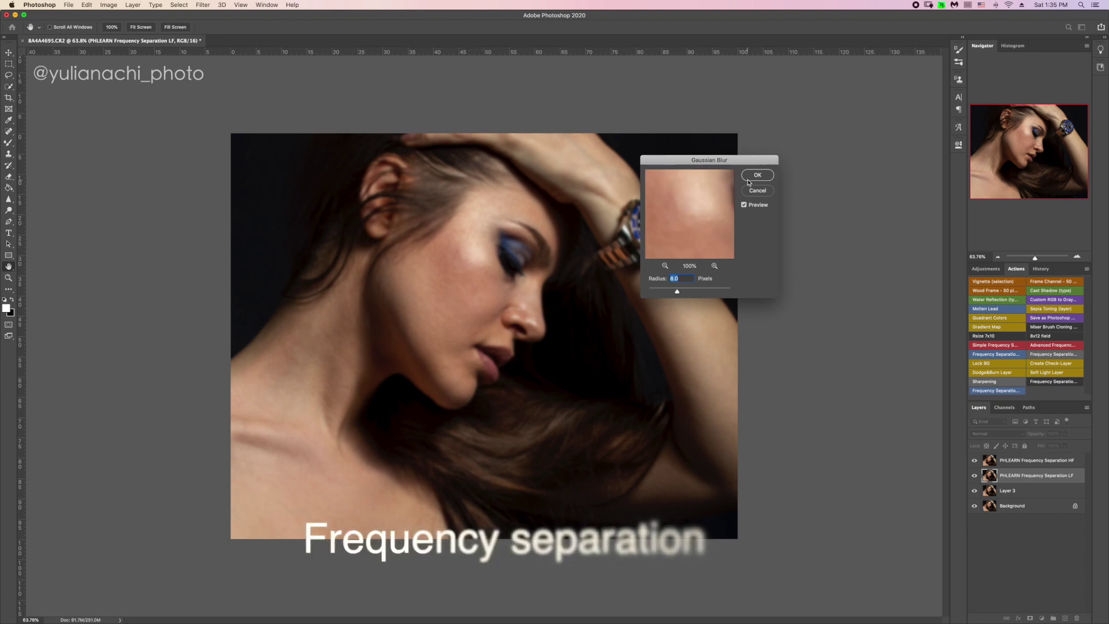
# Accept the 8.0 px blur and smooth low-frequency skin tones around the lower lip and neck.
pyautogui.press('Return')
pyautogui.press('Return')
pyautogui.click(1017, 485)
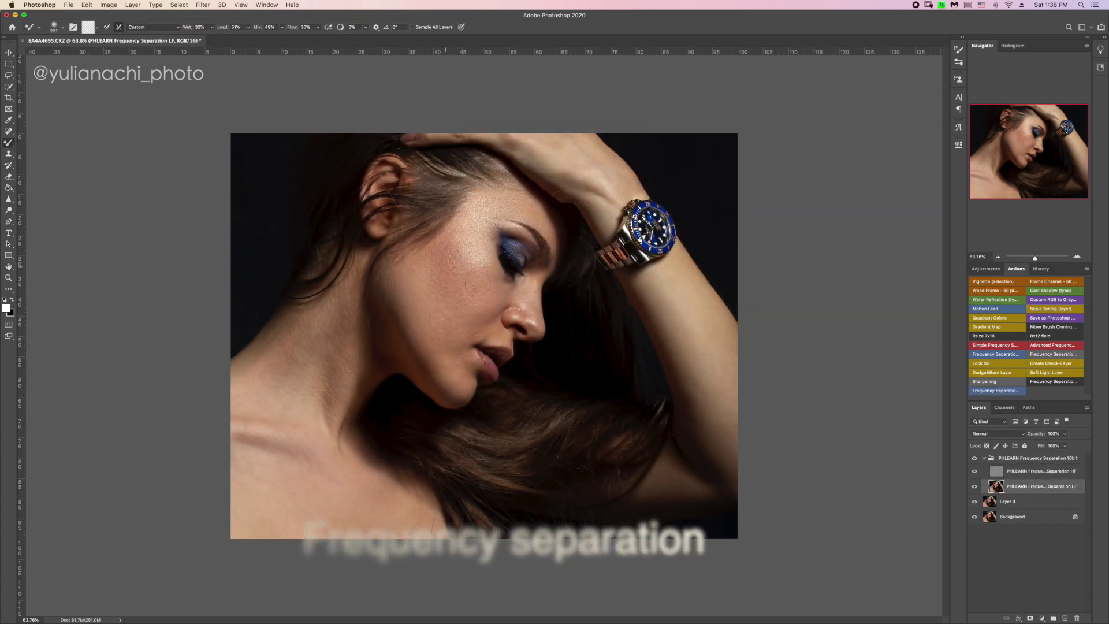
pyautogui.keyDown('ctrl'); pyautogui.keyDown('alt'); pyautogui.click(445, 367); pyautogui.keyUp('alt'); pyautogui.keyUp('ctrl')
pyautogui.moveTo(445, 366); pyautogui.dragTo(464, 382)
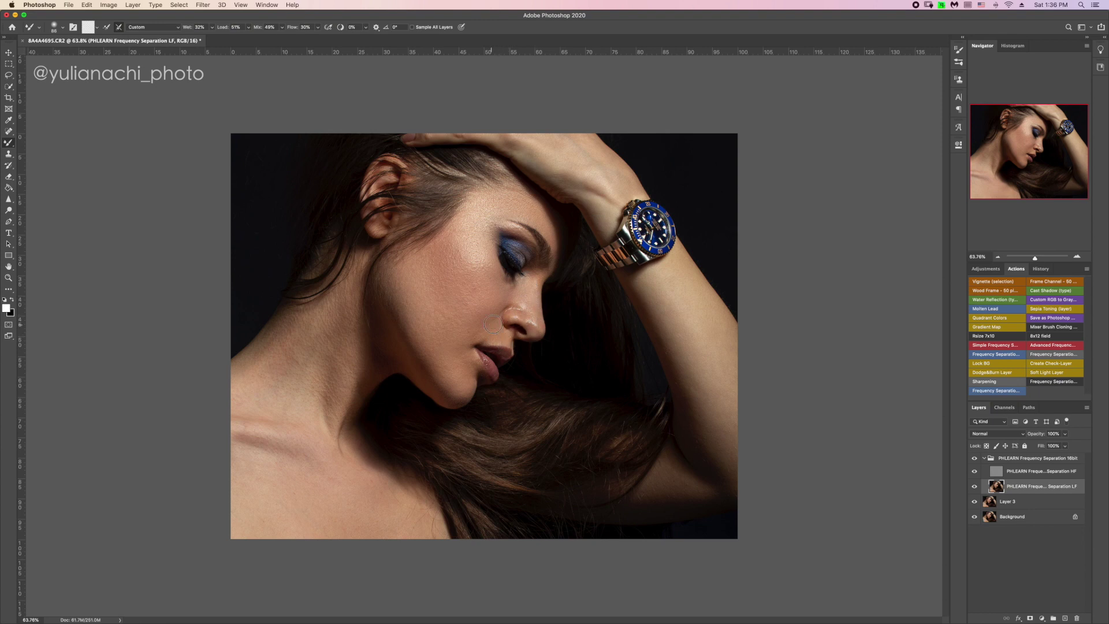
pyautogui.moveTo(467, 375); pyautogui.dragTo(491, 361)
pyautogui.moveTo(324, 397)
pyautogui.mouseDown()
pyautogui.moveTo(300, 396)
pyautogui.moveTo(364, 380)
pyautogui.mouseUp()
pyautogui.moveTo(244, 468); pyautogui.dragTo(243, 527)
pyautogui.click(974, 458)
pyautogui.click(974, 459)
pyautogui.moveTo(612, 238); pyautogui.dragTo(589, 238)
# On a new layer in the group, clone forehead skin texture at low flow, then collapse the group.
pyautogui.click(1023, 472)
pyautogui.press('super+alt+shift+n')
pyautogui.click(9, 154)
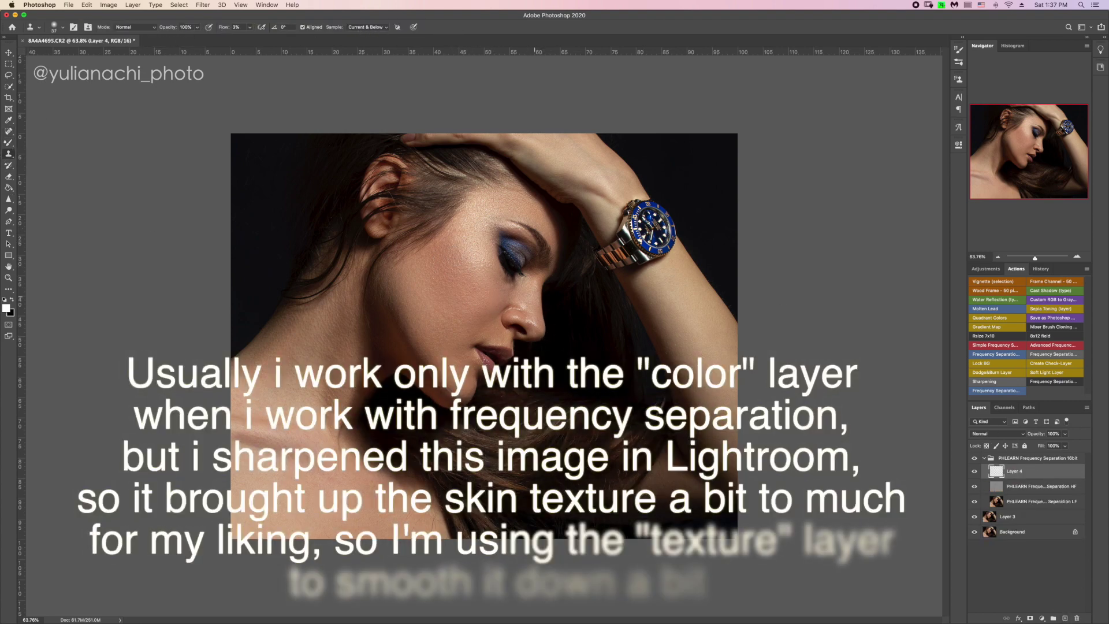
pyautogui.moveTo(468, 243); pyautogui.dragTo(490, 223)
pyautogui.keyDown('alt'); pyautogui.click(471, 240); pyautogui.keyUp('alt')
pyautogui.press('[')
pyautogui.press('[')
pyautogui.press('[')
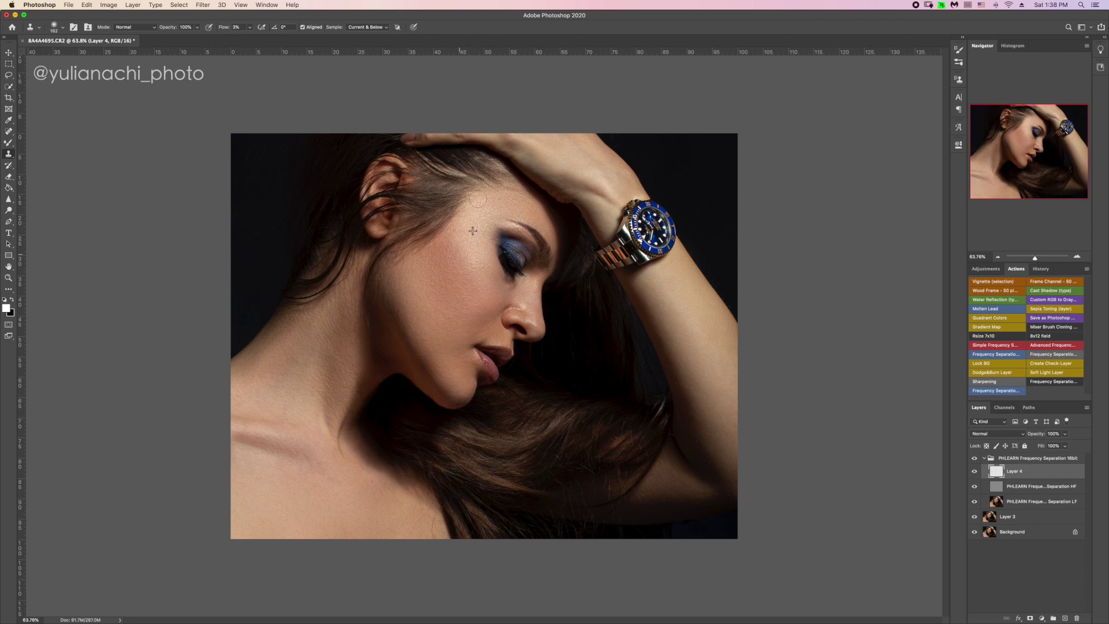
pyautogui.click(1007, 459)
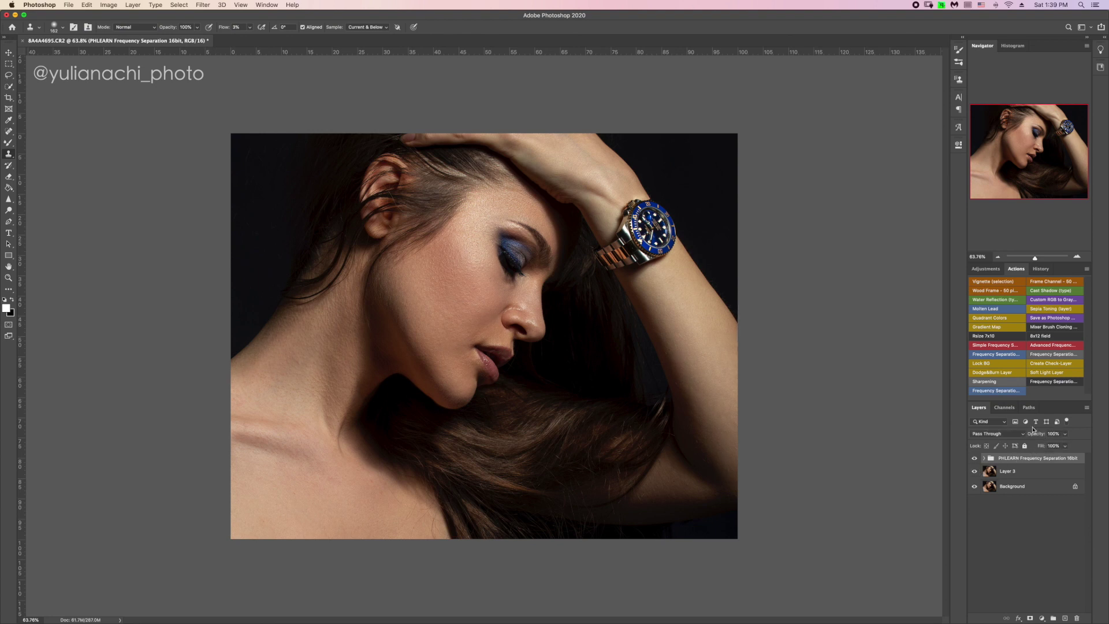
# Add the Dodge&Burn layer and, on a new layer, spot-heal the skin below the eye.
pyautogui.click(998, 374)
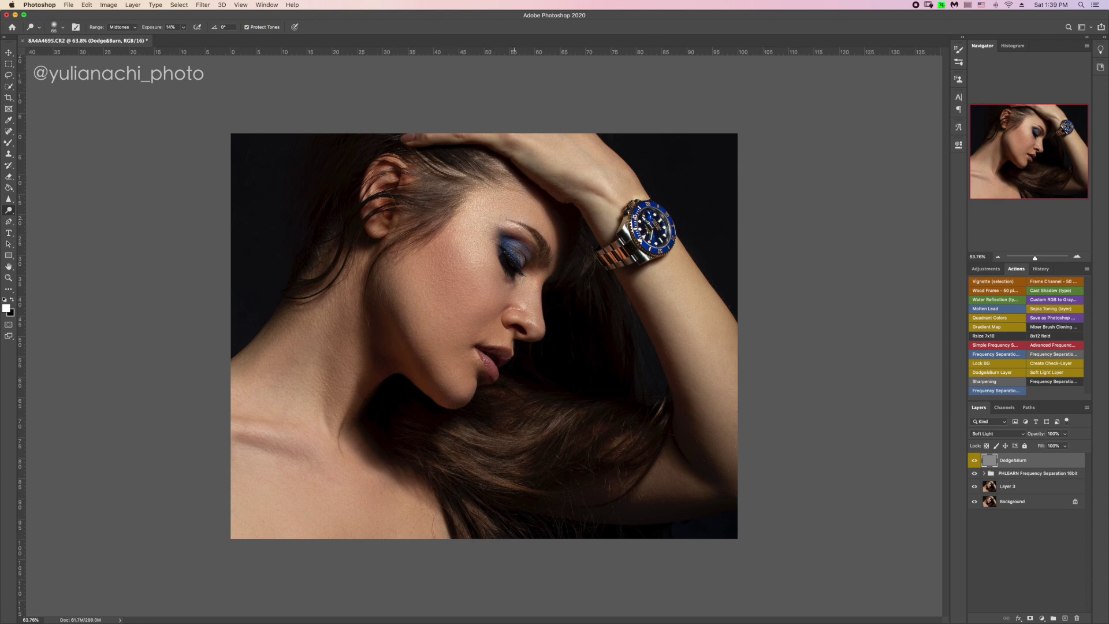
pyautogui.scroll(5, 503, 216)
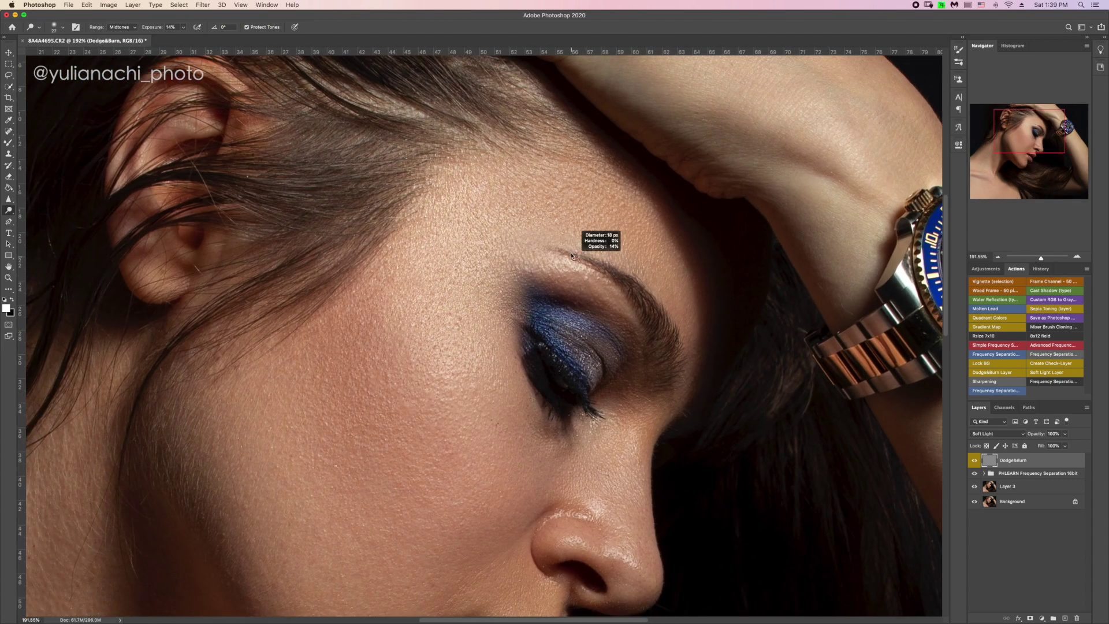
pyautogui.moveTo(572, 256); pyautogui.dragTo(552, 248)
pyautogui.click(1064, 618)
pyautogui.press('j')
pyautogui.moveTo(490, 420); pyautogui.dragTo(537, 445)
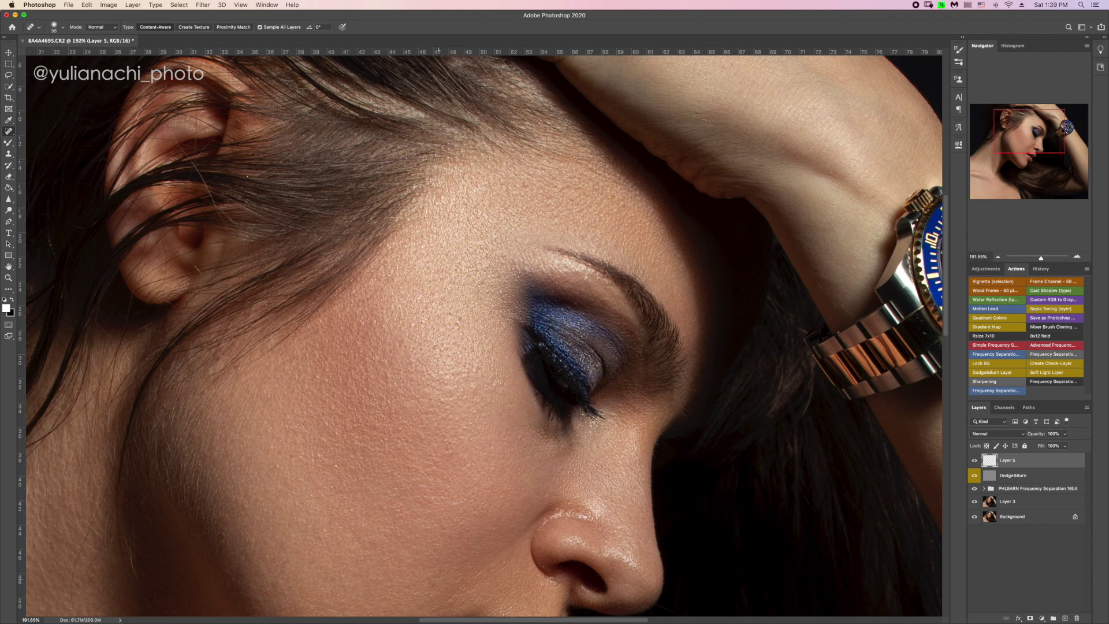
# Set up a brush with Shape Dynamics and paint sampled skin tones along the brow.
pyautogui.rightClick(8, 142)
pyautogui.click(55, 144)
pyautogui.click(959, 50)
pyautogui.click(809, 84)
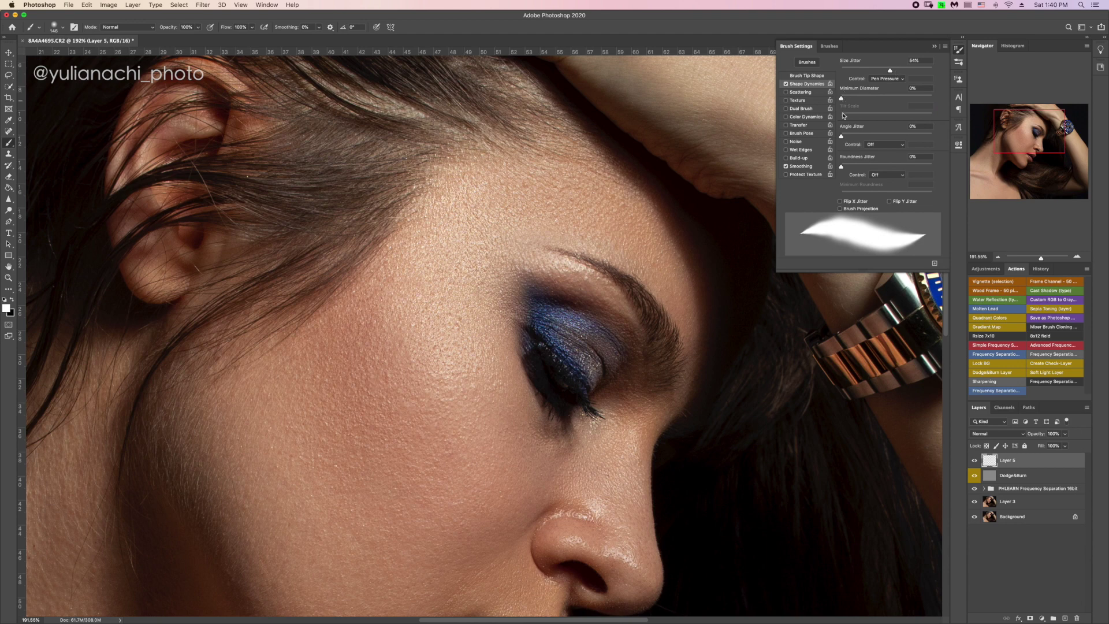
pyautogui.click(959, 50)
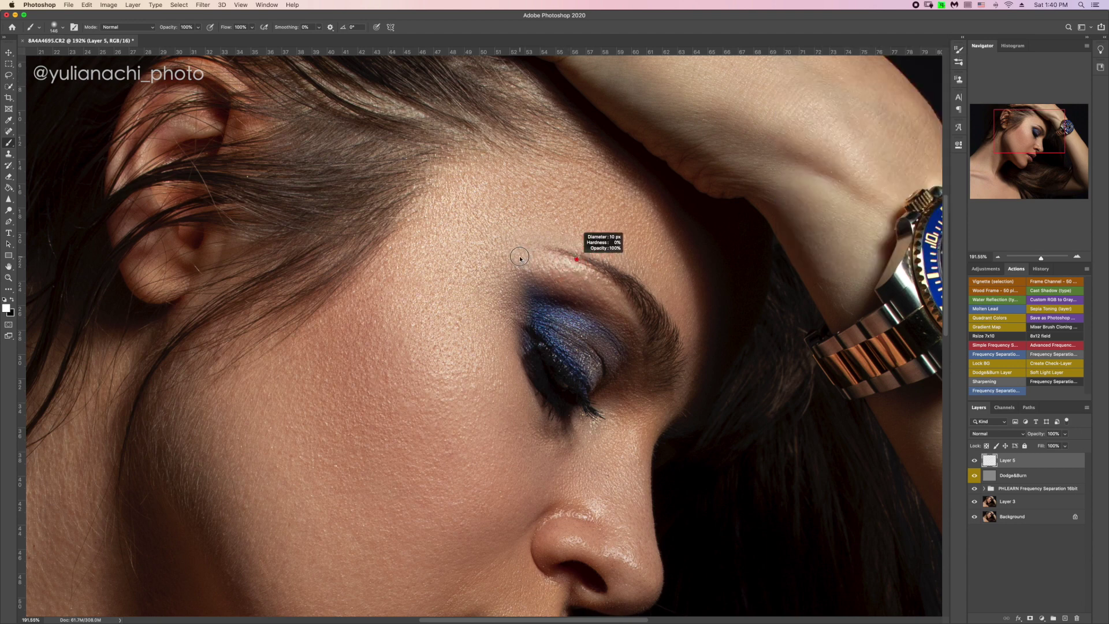
pyautogui.keyDown('alt'); pyautogui.click(543, 266); pyautogui.keyUp('alt')
pyautogui.keyDown('alt'); pyautogui.click(585, 258); pyautogui.keyUp('alt')
pyautogui.keyDown('alt'); pyautogui.click(587, 254); pyautogui.keyUp('alt')
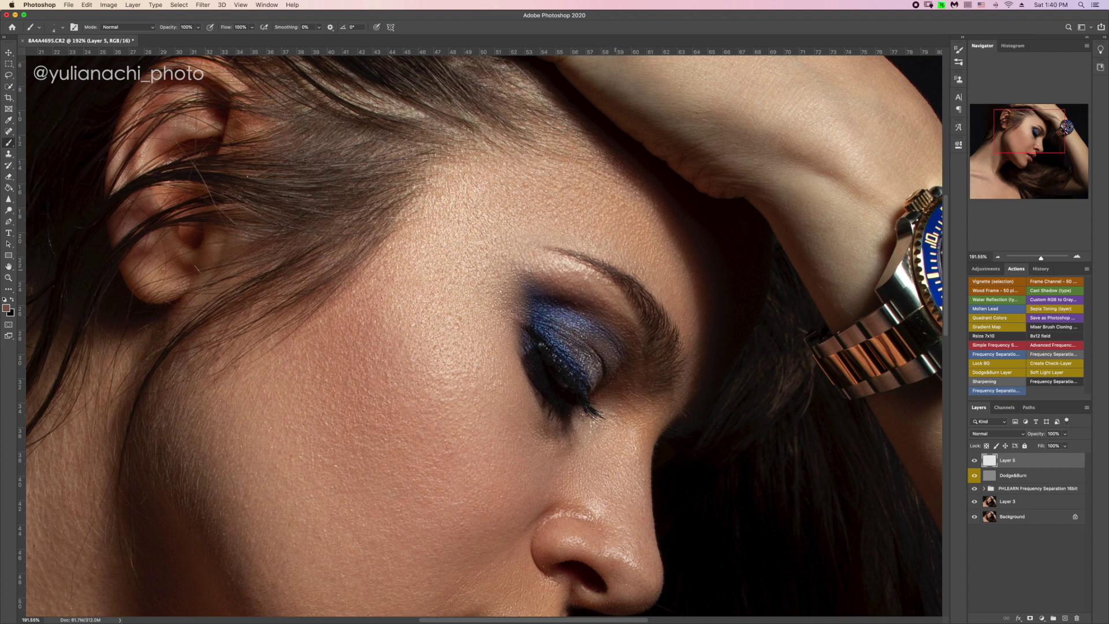
pyautogui.keyDown('alt'); pyautogui.click(623, 278); pyautogui.keyUp('alt')
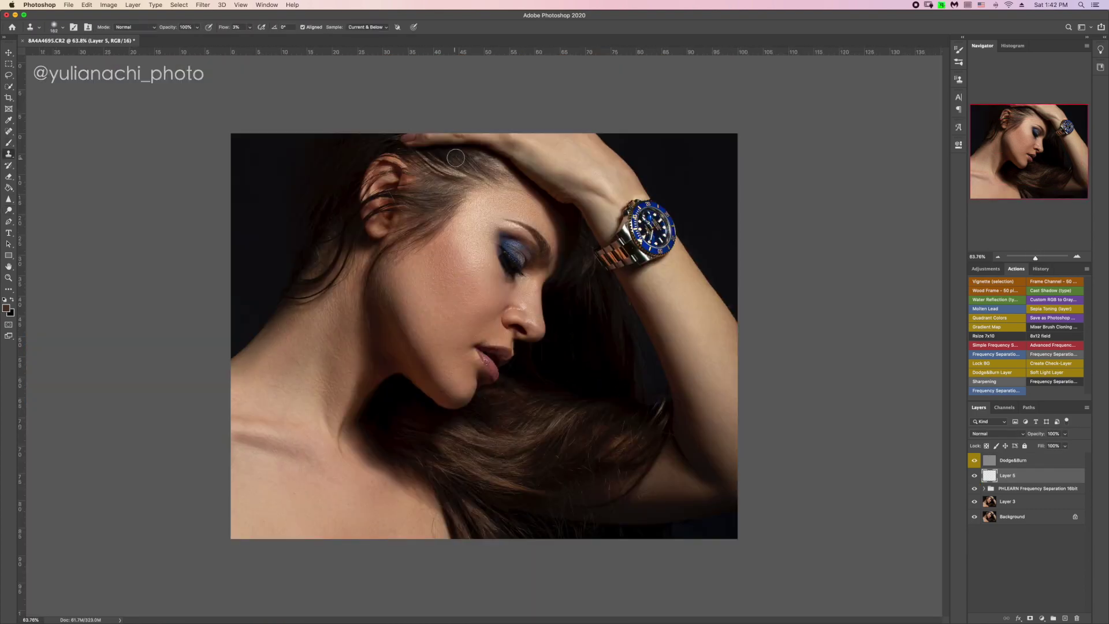
# Clone sampled brow skin over the stray hair near the temple.
pyautogui.keyDown('alt'); pyautogui.click(455, 157); pyautogui.keyUp('alt')
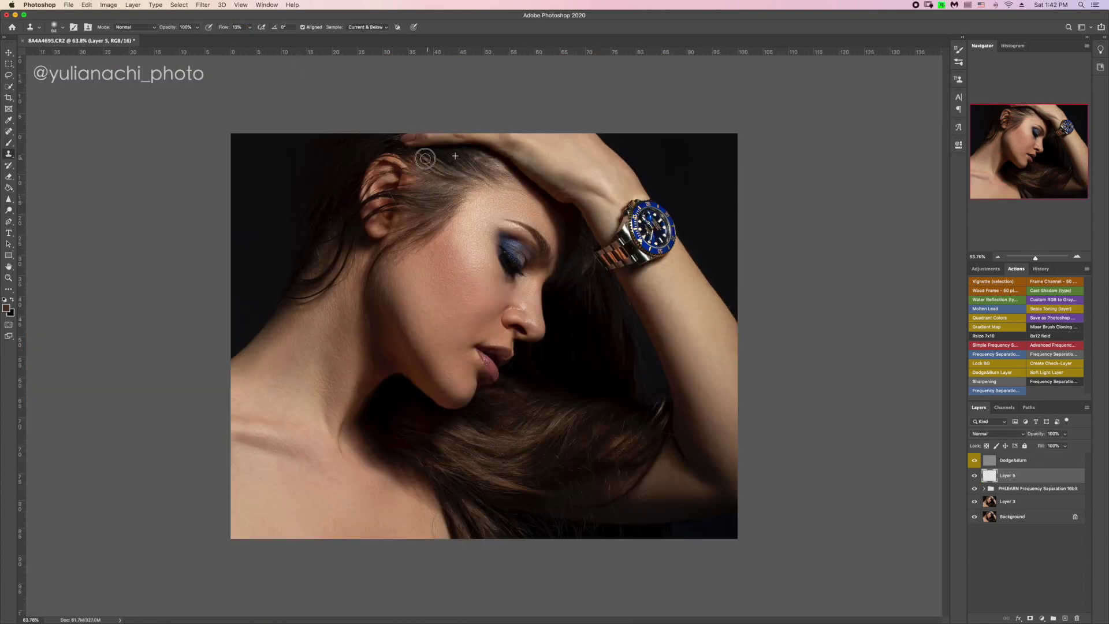
pyautogui.moveTo(425, 159)
pyautogui.mouseDown()
pyautogui.moveTo(456, 174)
pyautogui.moveTo(445, 185)
pyautogui.mouseUp()
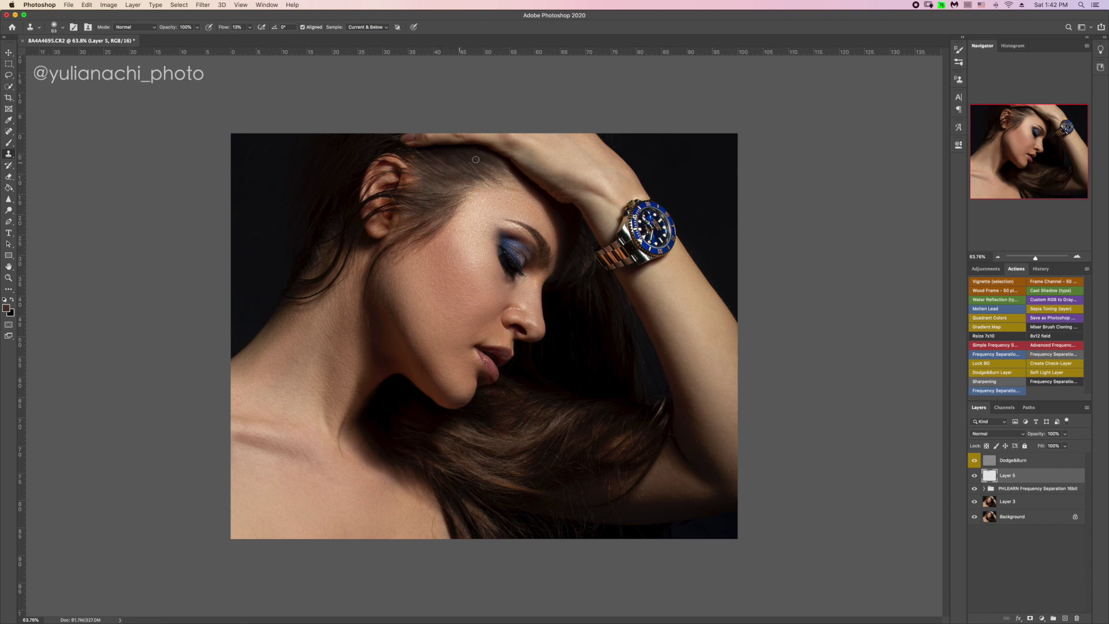
pyautogui.click(412, 158)
pyautogui.click(1007, 460)
pyautogui.press('o')
pyautogui.moveTo(445, 171); pyautogui.dragTo(427, 187)
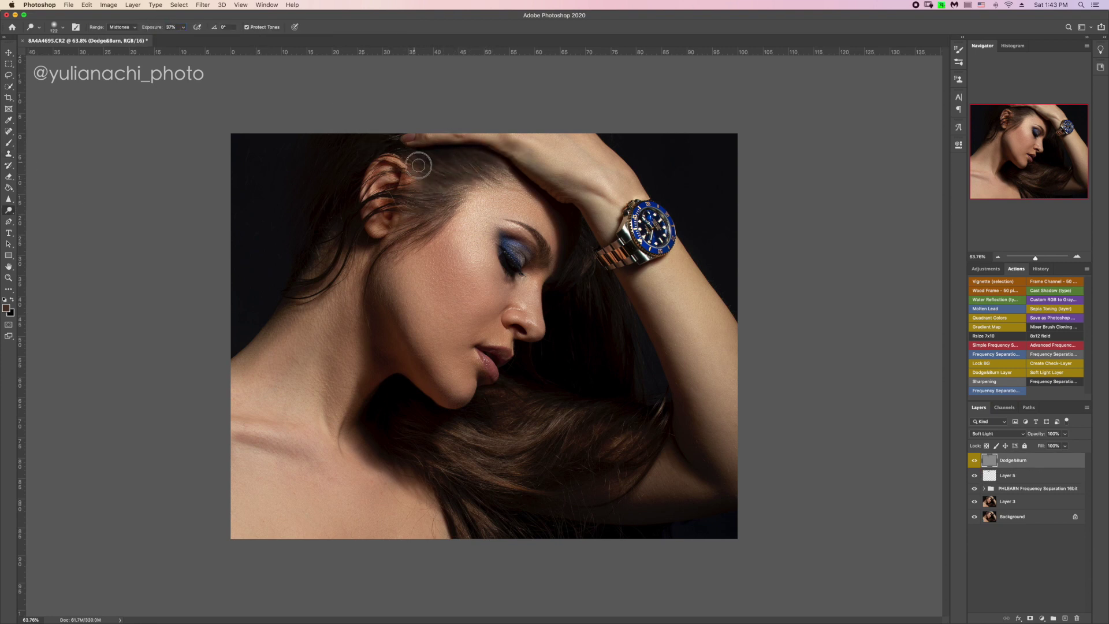
pyautogui.click(974, 475)
# Erase excess cloned hair on Layer 5, then burn the hairline and shadows near the eye.
pyautogui.click(10, 177)
pyautogui.moveTo(442, 173); pyautogui.dragTo(459, 167)
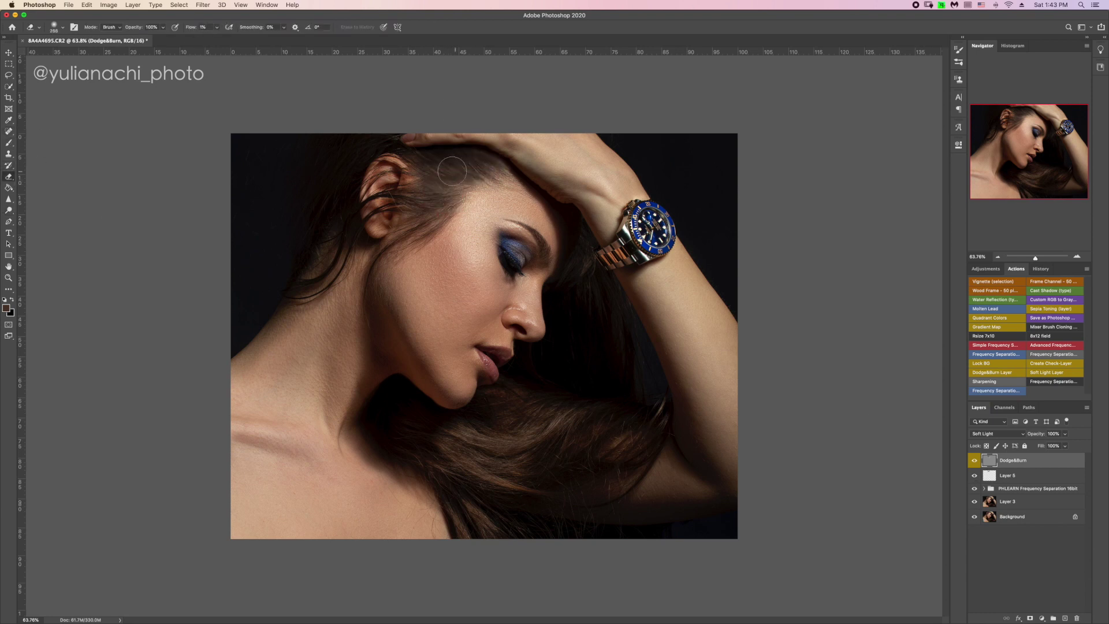
pyautogui.click(1041, 268)
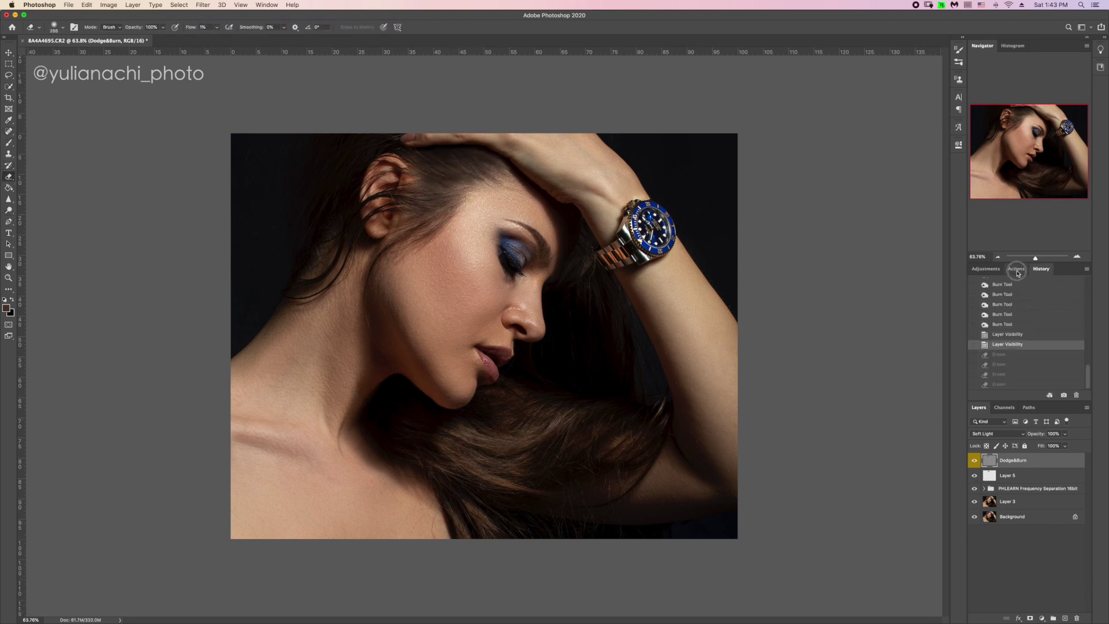
pyautogui.click(1016, 476)
pyautogui.moveTo(429, 169)
pyautogui.mouseDown()
pyautogui.moveTo(459, 170)
pyautogui.moveTo(444, 182)
pyautogui.mouseUp()
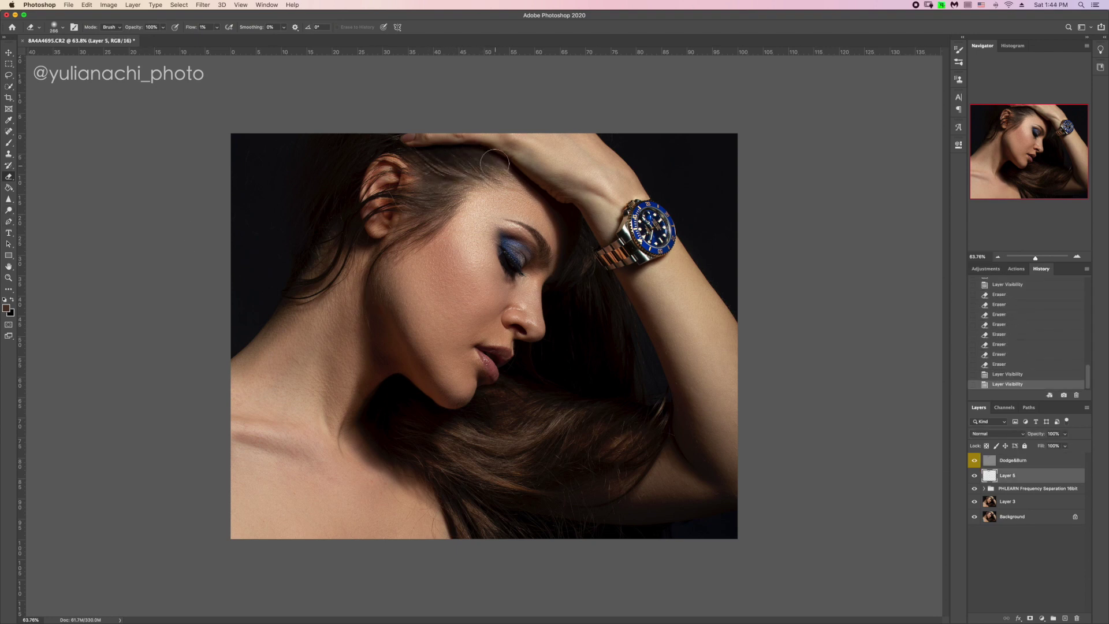
pyautogui.click(8, 210)
pyautogui.moveTo(479, 159)
pyautogui.mouseDown()
pyautogui.moveTo(500, 161)
pyautogui.moveTo(431, 163)
pyautogui.moveTo(436, 198)
pyautogui.mouseUp()
pyautogui.click(527, 248)
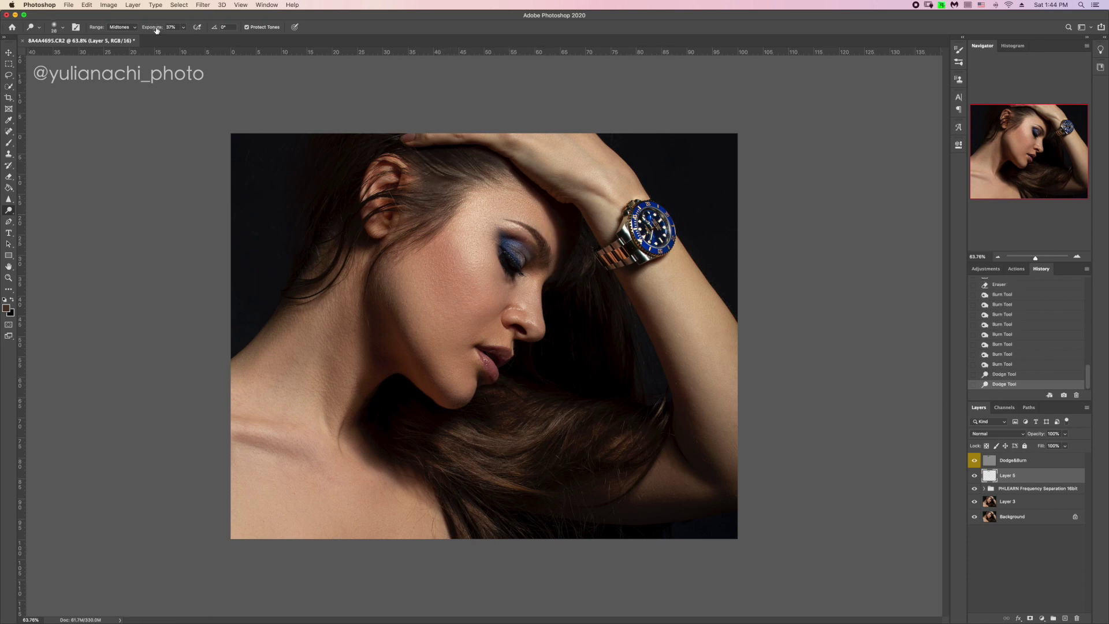
# Disable Transfer and Smoothing for the brush in Brush Settings.
pyautogui.click(959, 52)
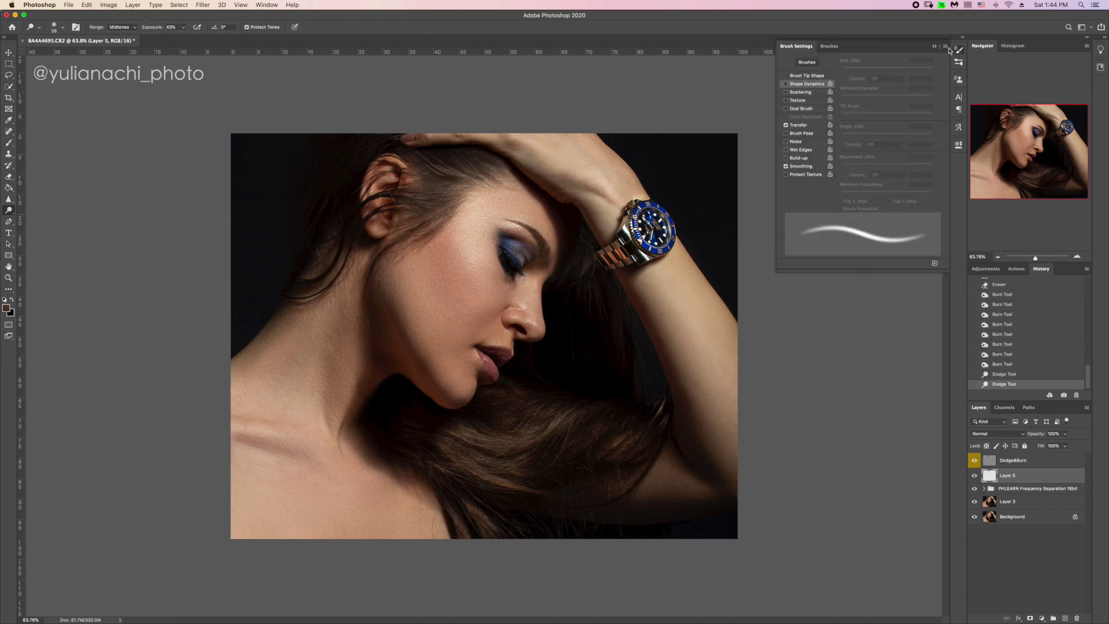
pyautogui.click(806, 76)
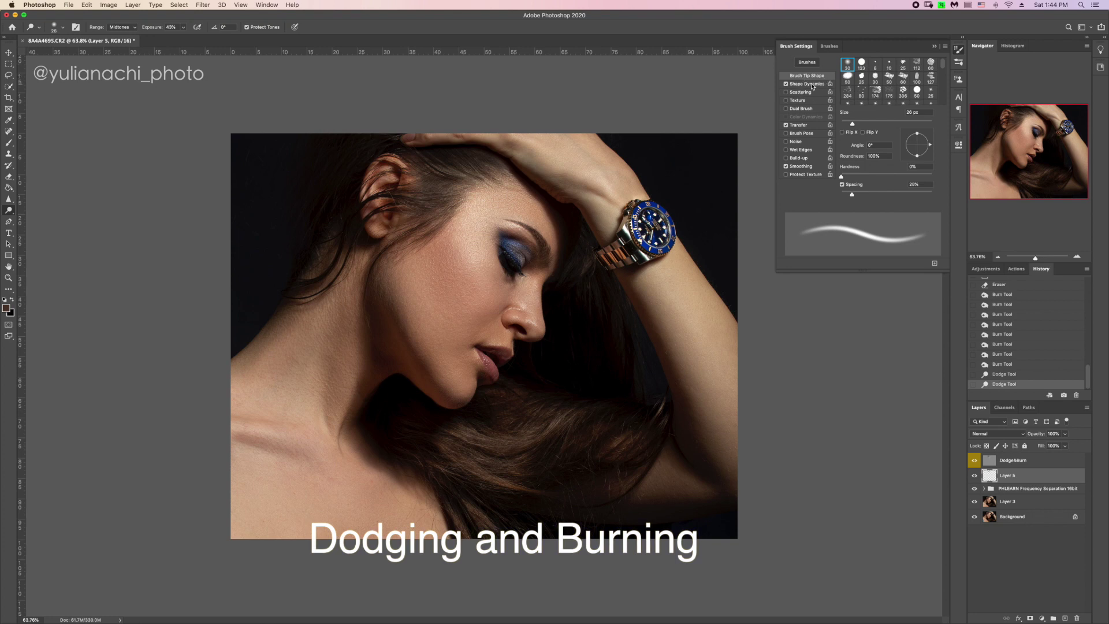
pyautogui.click(801, 125)
pyautogui.click(785, 125)
pyautogui.click(786, 166)
pyautogui.click(959, 50)
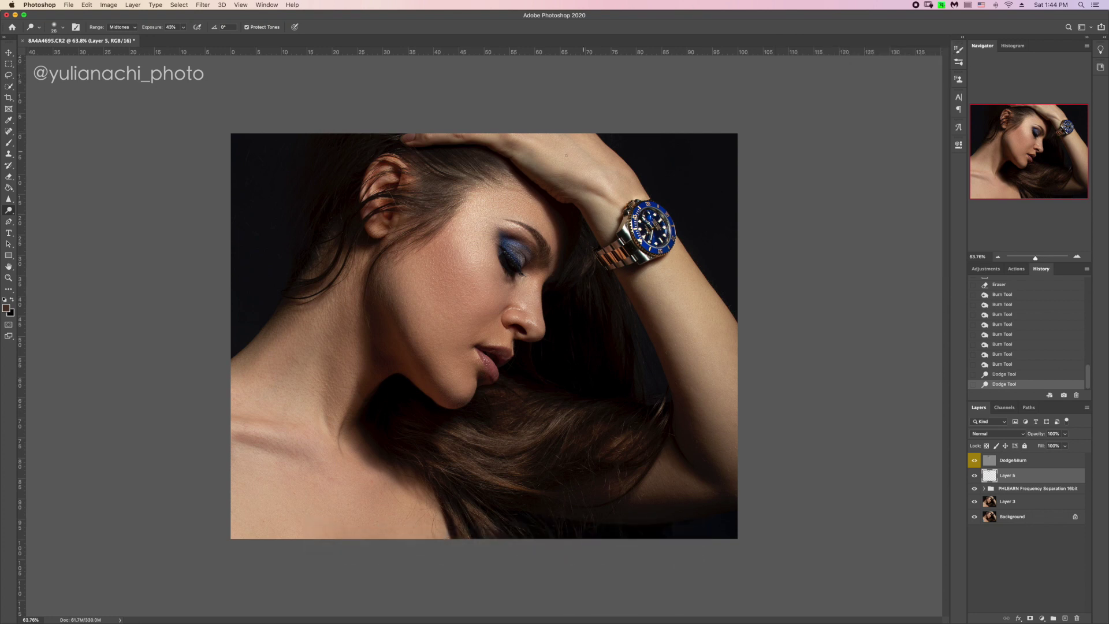
# Lighten the forehead, then at 22% exposure sculpt the cheek, jaw and neck shadows.
pyautogui.moveTo(453, 231)
pyautogui.mouseDown()
pyautogui.moveTo(491, 208)
pyautogui.moveTo(488, 231)
pyautogui.moveTo(537, 239)
pyautogui.moveTo(548, 258)
pyautogui.mouseUp()
pyautogui.hotkey('alt', ']')
pyautogui.moveTo(477, 289)
pyautogui.mouseDown()
pyautogui.moveTo(433, 346)
pyautogui.moveTo(439, 312)
pyautogui.mouseUp()
pyautogui.press('2')
pyautogui.press('2')
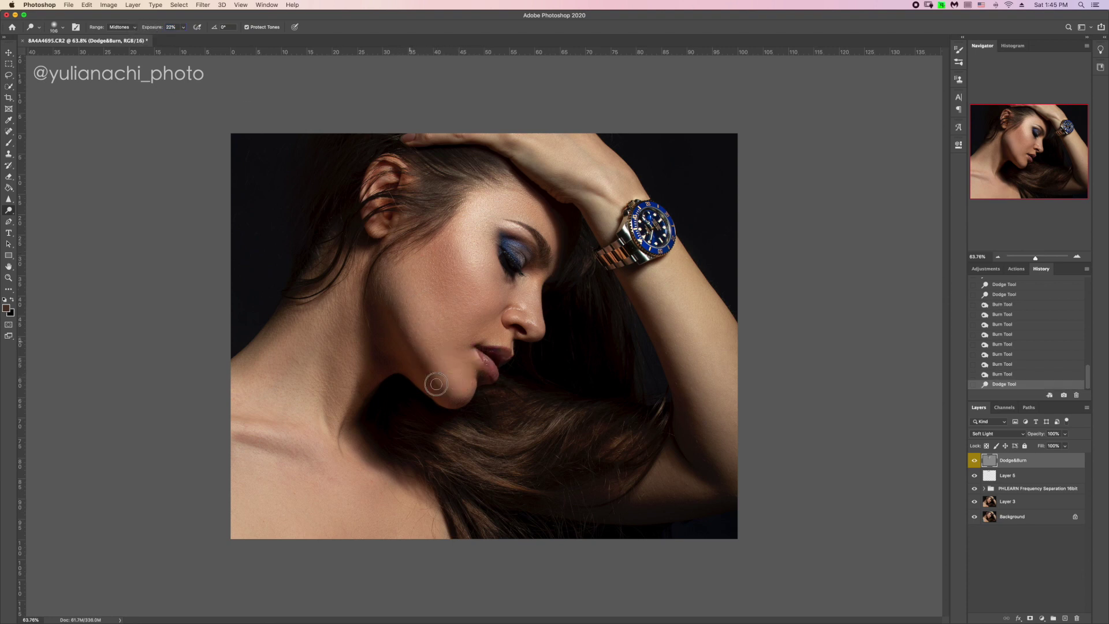
pyautogui.moveTo(418, 364); pyautogui.dragTo(414, 378)
pyautogui.moveTo(370, 342)
pyautogui.mouseDown()
pyautogui.moveTo(277, 422)
pyautogui.moveTo(242, 416)
pyautogui.mouseUp()
pyautogui.moveTo(298, 477); pyautogui.dragTo(260, 491)
pyautogui.moveTo(315, 295)
pyautogui.mouseDown()
pyautogui.moveTo(260, 353)
pyautogui.moveTo(274, 377)
pyautogui.moveTo(306, 346)
pyautogui.mouseUp()
pyautogui.moveTo(254, 404); pyautogui.dragTo(237, 404)
pyautogui.moveTo(335, 341); pyautogui.dragTo(271, 379)
pyautogui.moveTo(300, 300)
pyautogui.mouseDown()
pyautogui.moveTo(286, 407)
pyautogui.moveTo(277, 349)
pyautogui.moveTo(240, 374)
pyautogui.moveTo(289, 384)
pyautogui.moveTo(292, 396)
pyautogui.moveTo(271, 373)
pyautogui.mouseUp()
# Brighten the area near the lips, the nose tip and the eyelid.
pyautogui.moveTo(565, 168)
pyautogui.mouseDown()
pyautogui.moveTo(682, 297)
pyautogui.moveTo(681, 499)
pyautogui.mouseUp()
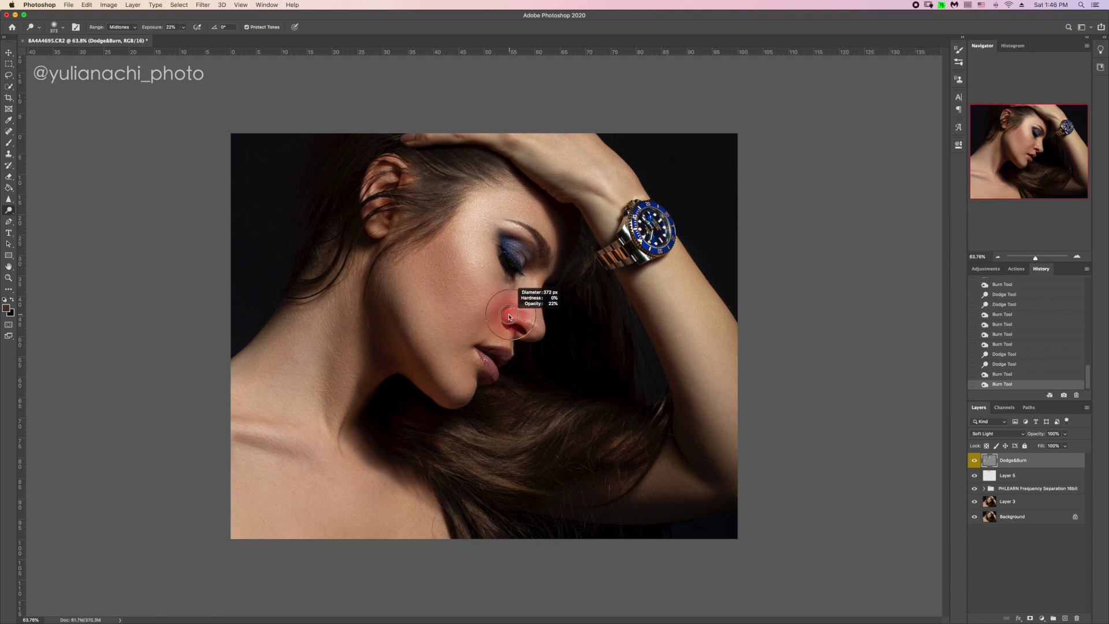
pyautogui.moveTo(502, 347); pyautogui.dragTo(514, 353)
pyautogui.press('[')
pyautogui.press('[')
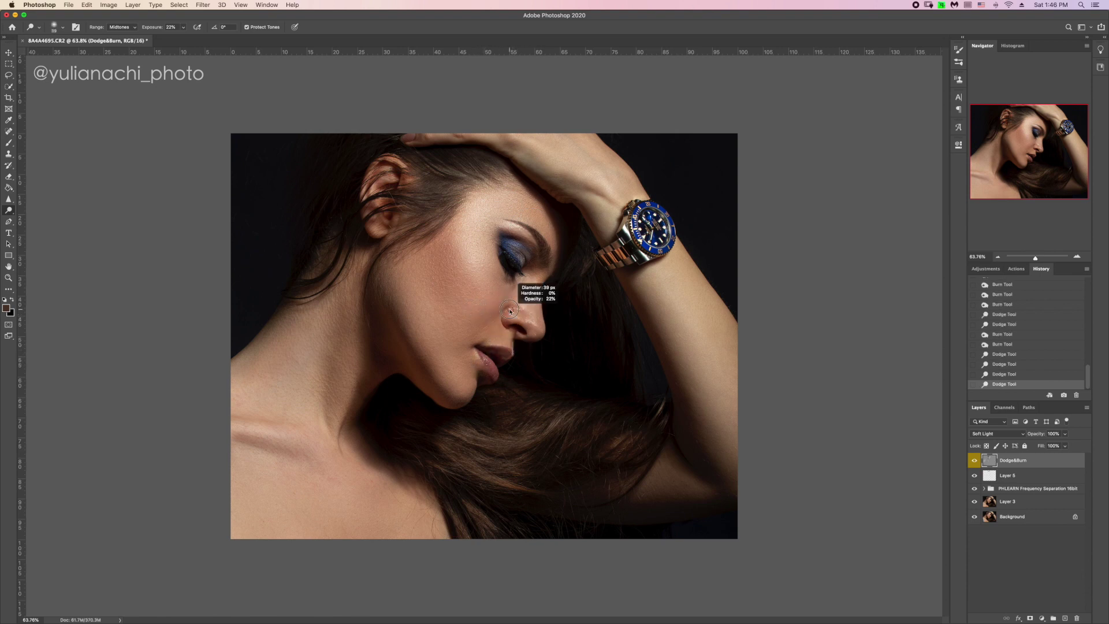
pyautogui.moveTo(520, 292)
pyautogui.mouseDown()
pyautogui.moveTo(540, 297)
pyautogui.moveTo(508, 309)
pyautogui.mouseUp()
pyautogui.moveTo(518, 230); pyautogui.dragTo(525, 230)
pyautogui.moveTo(525, 230)
pyautogui.mouseDown()
pyautogui.moveTo(535, 250)
pyautogui.moveTo(550, 224)
pyautogui.mouseUp()
# Burn the eyelid, then compare before/after by toggling Dodge&Burn and undoing/redoing in History.
pyautogui.click(517, 261)
pyautogui.click(974, 461)
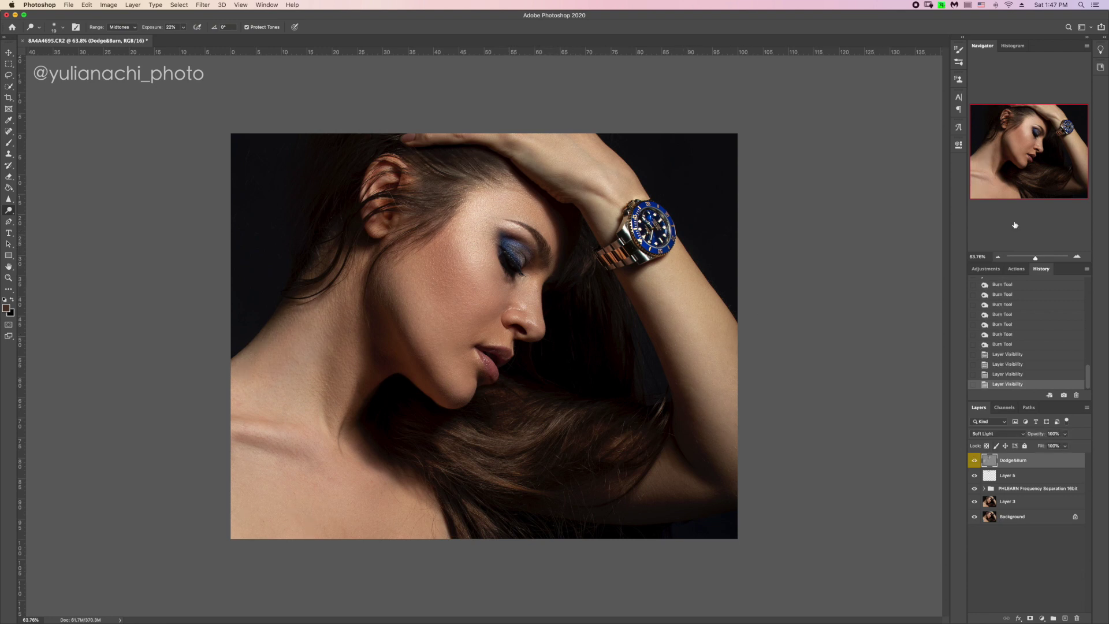
pyautogui.click(974, 461)
pyautogui.click(974, 460)
pyautogui.press('super+minus')
pyautogui.click(973, 460)
pyautogui.press('super+z')
pyautogui.press('super+z')
pyautogui.press('super+z')
pyautogui.press('super+z')
pyautogui.press('super+z')
pyautogui.press('super+z')
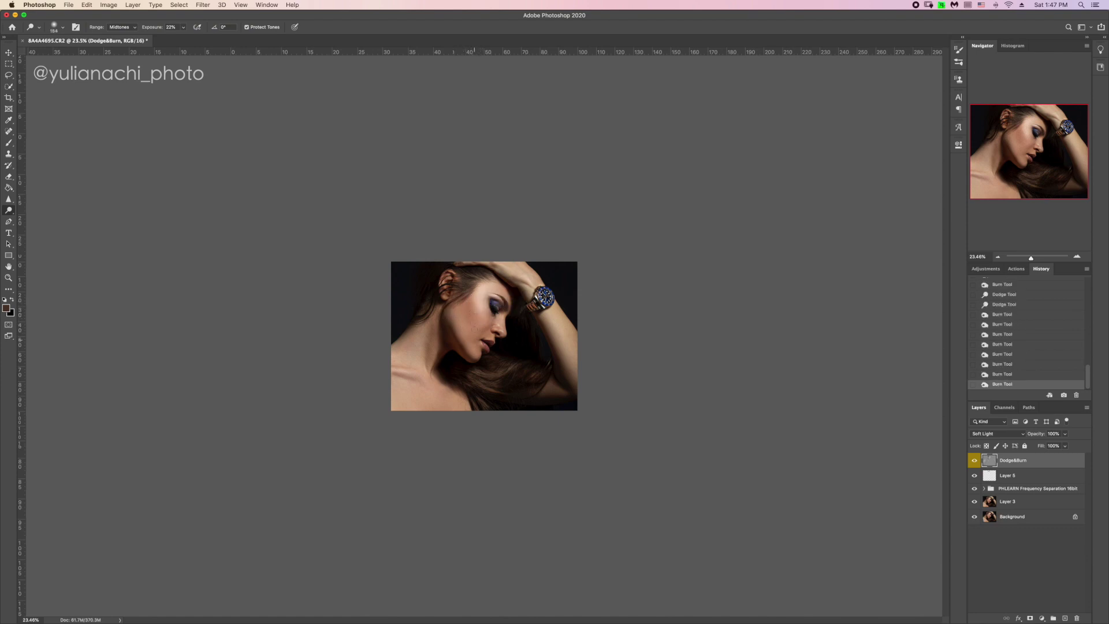
pyautogui.press('super+z')
pyautogui.press('super+z')
pyautogui.press('super+z')
pyautogui.press('super+shift+z')
pyautogui.press('super+shift+z')
pyautogui.press('super+shift+z')
pyautogui.press('super+shift+z')
pyautogui.press('super+shift+z')
pyautogui.press('super+shift+z')
# Zoom to 100% on the face, drop exposure to about 14% for subtler strokes, then zoom out.
pyautogui.click(975, 502)
pyautogui.click(975, 501)
pyautogui.moveTo(1030, 257); pyautogui.dragTo(1036, 257)
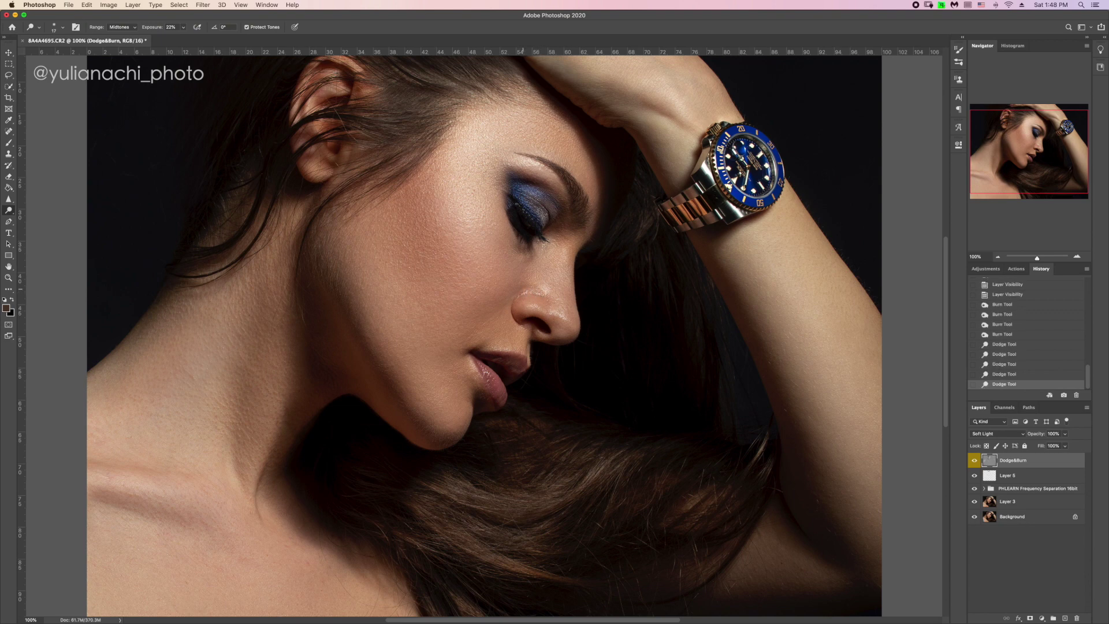
pyautogui.moveTo(152, 27); pyautogui.dragTo(150, 27)
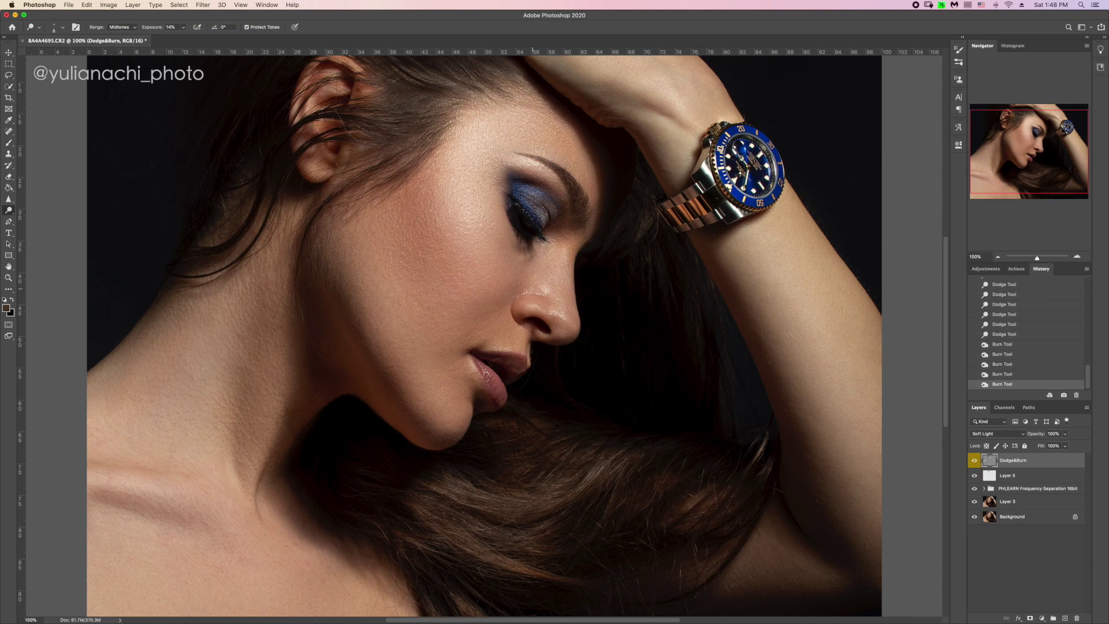
pyautogui.moveTo(1046, 262); pyautogui.dragTo(1039, 259)
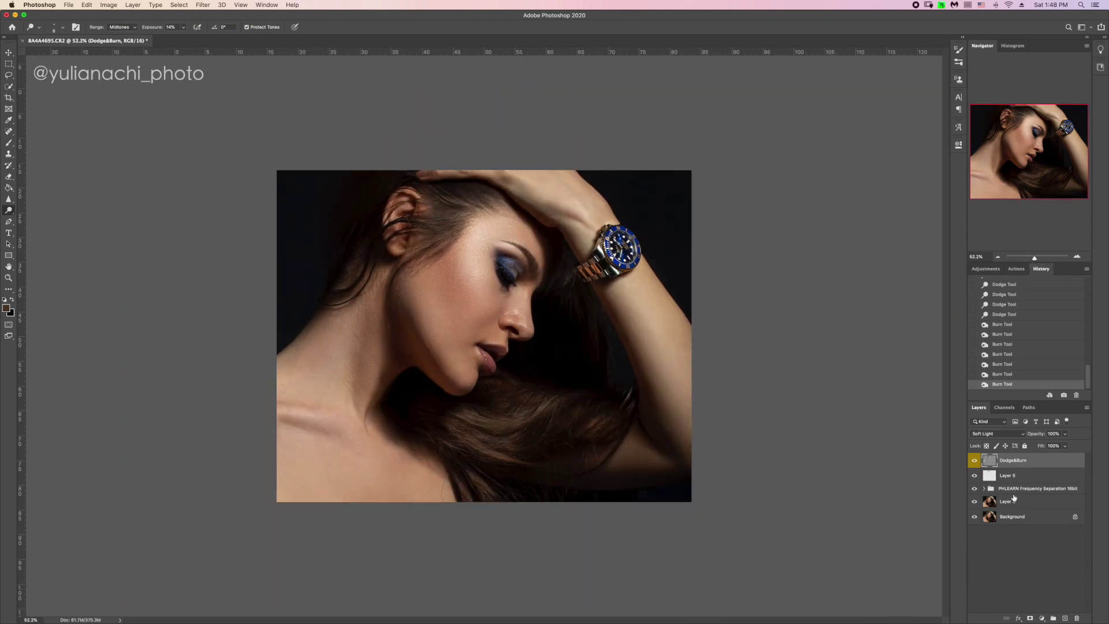
# Select the raised arm on Layer 3 and add a Hue/Saturation layer with Saturation +8.
pyautogui.click(1031, 501)
pyautogui.press('w')
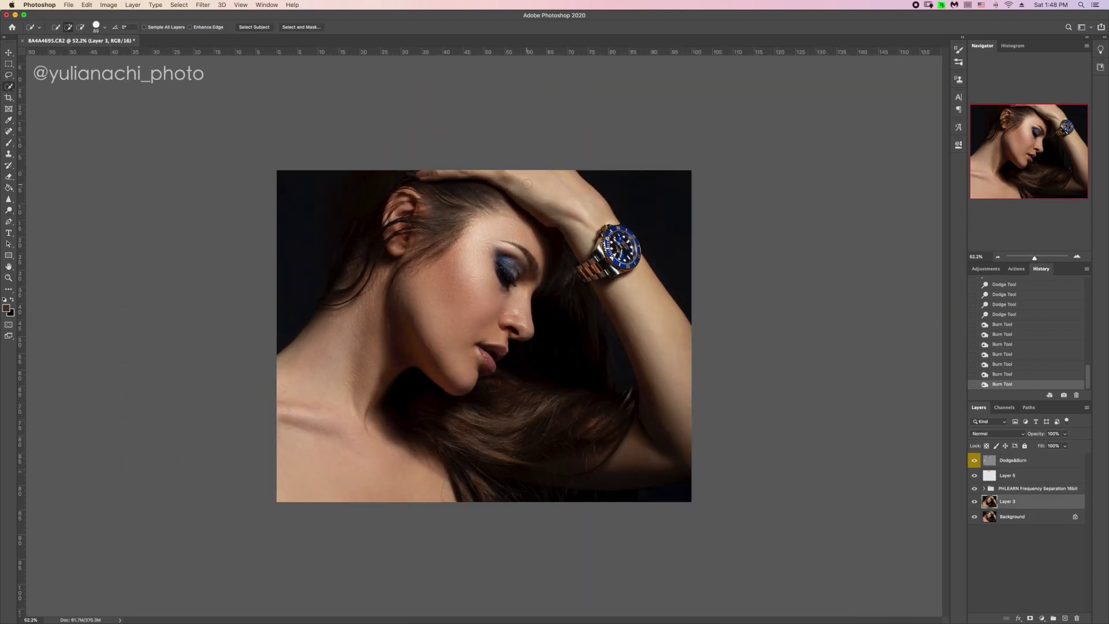
pyautogui.moveTo(638, 346)
pyautogui.mouseDown()
pyautogui.moveTo(687, 465)
pyautogui.moveTo(653, 469)
pyautogui.mouseUp()
pyautogui.moveTo(615, 248); pyautogui.dragTo(595, 274)
pyautogui.click(986, 269)
pyautogui.click(997, 300)
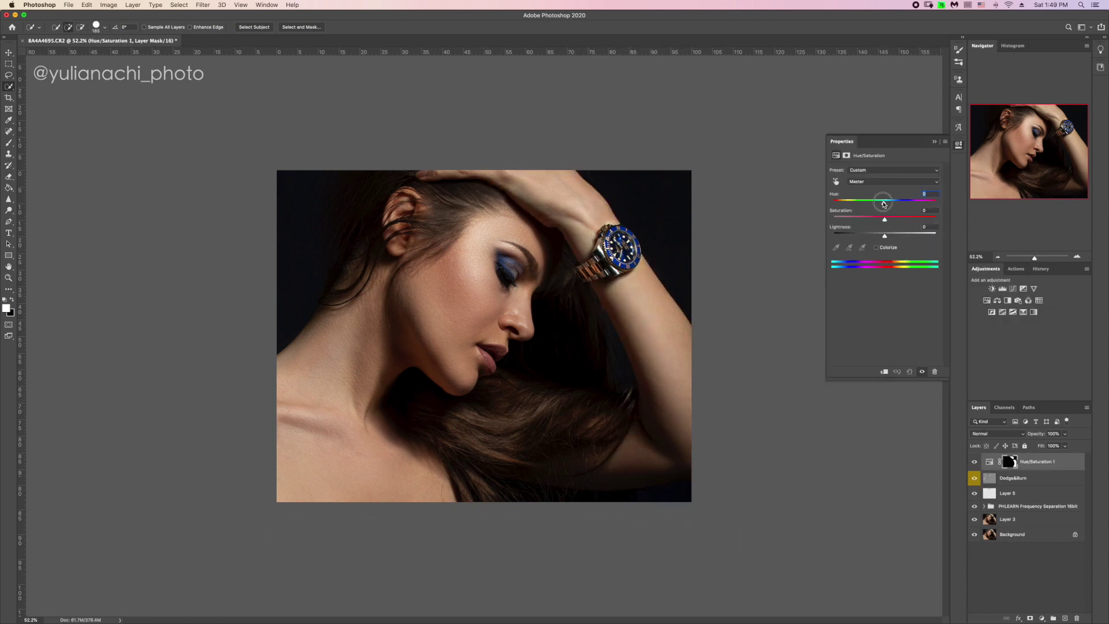
pyautogui.moveTo(884, 220); pyautogui.dragTo(890, 221)
pyautogui.click(958, 148)
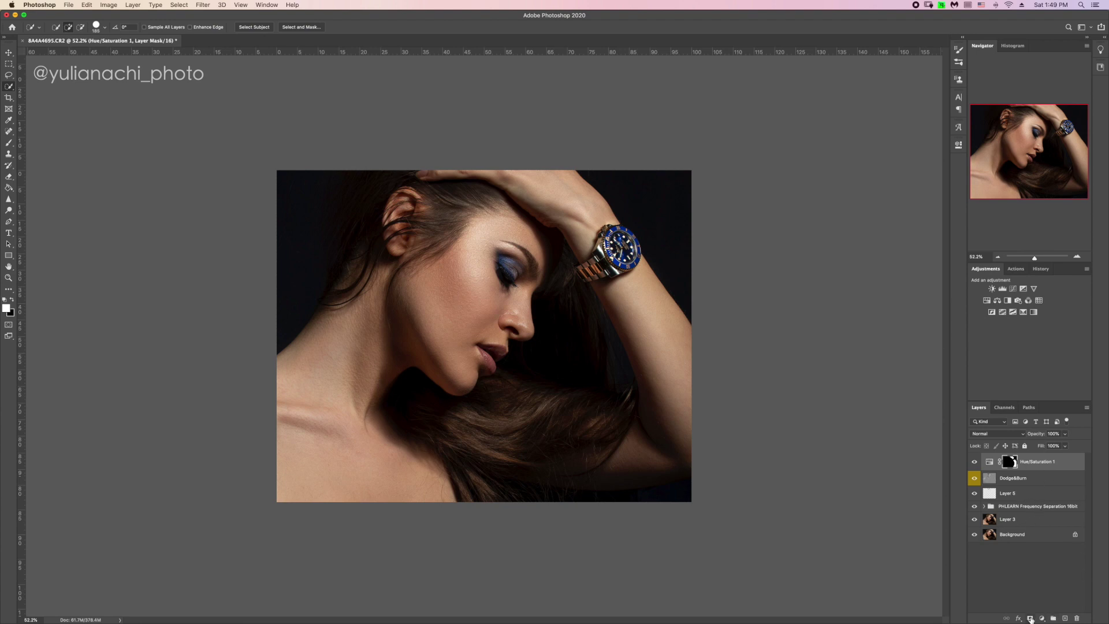
pyautogui.click(1042, 618)
# Add a bright yellow Soft Light color fill with an inverted mask and paint it onto the eyelid.
pyautogui.click(1059, 453)
pyautogui.moveTo(860, 332); pyautogui.dragTo(860, 318)
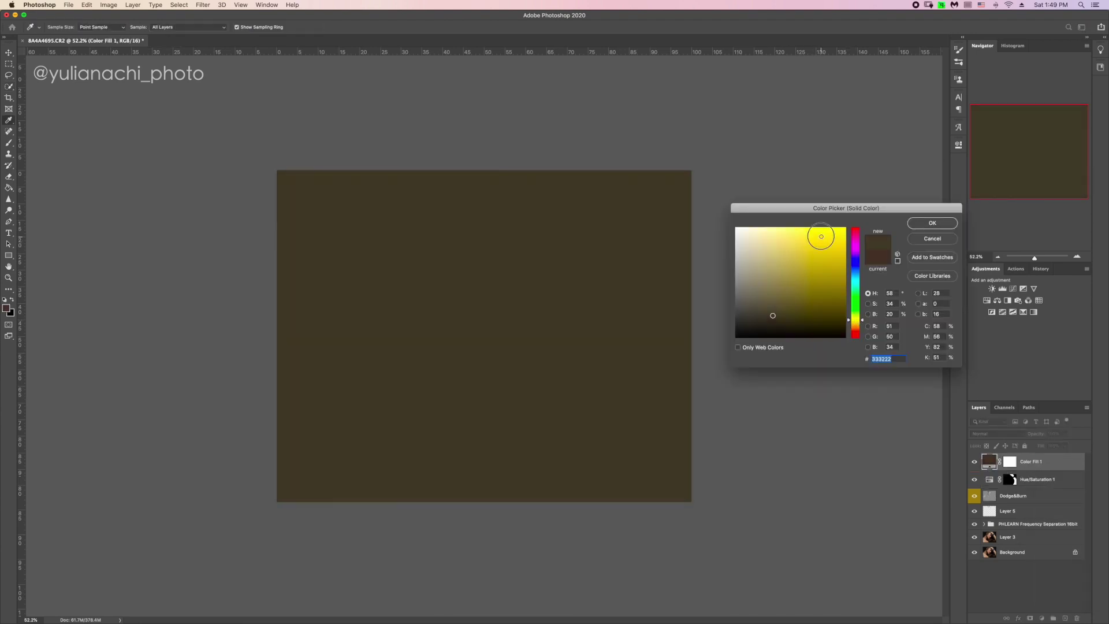
pyautogui.moveTo(769, 314); pyautogui.dragTo(824, 235)
pyautogui.click(931, 224)
pyautogui.click(996, 433)
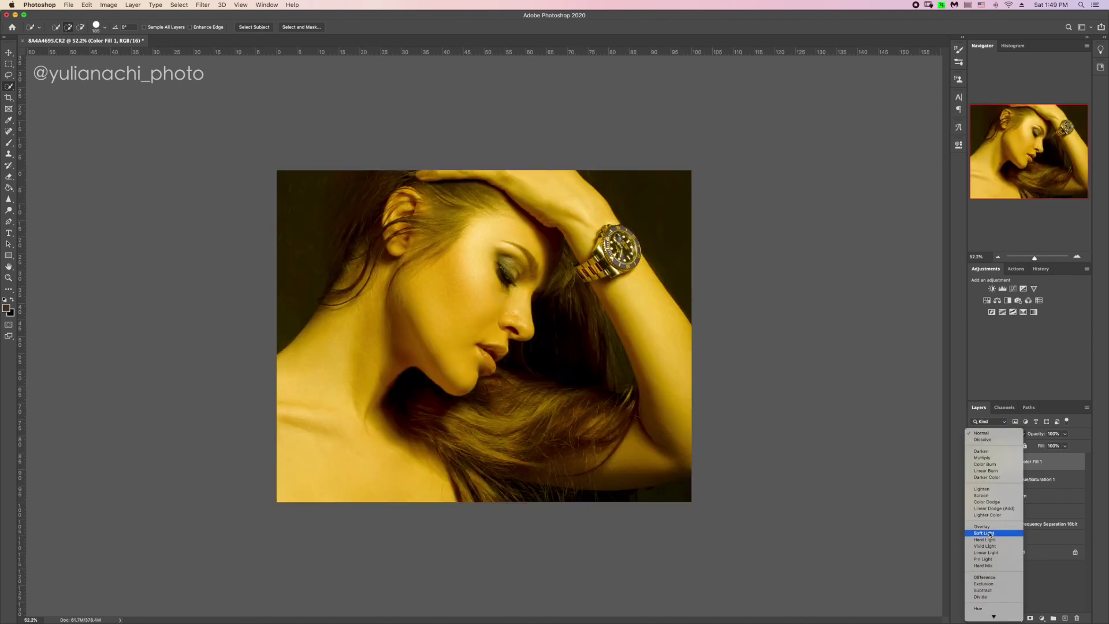
pyautogui.click(996, 527)
pyautogui.hotkey('ctrl', 'i')
pyautogui.press('b')
pyautogui.click(513, 269)
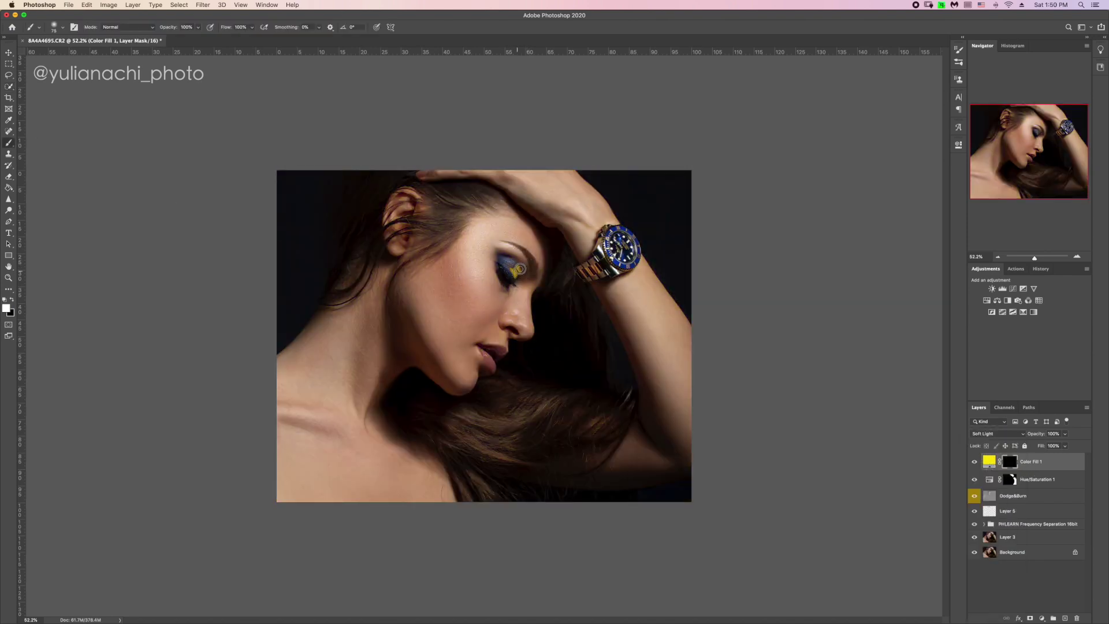
# Change the fill to orange, blended as Overlay at lower opacity.
pyautogui.doubleClick(989, 461)
pyautogui.moveTo(856, 335); pyautogui.dragTo(857, 346)
pyautogui.press('Return')
pyautogui.moveTo(1034, 260); pyautogui.dragTo(1037, 258)
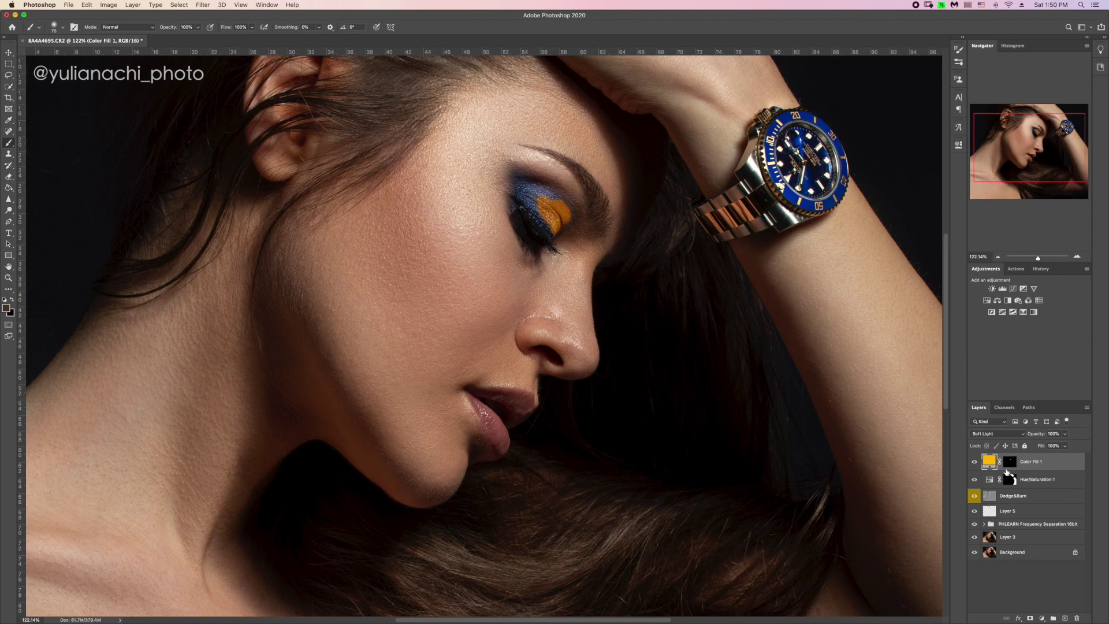
pyautogui.click(997, 433)
pyautogui.click(994, 426)
pyautogui.moveTo(1040, 434); pyautogui.dragTo(1034, 435)
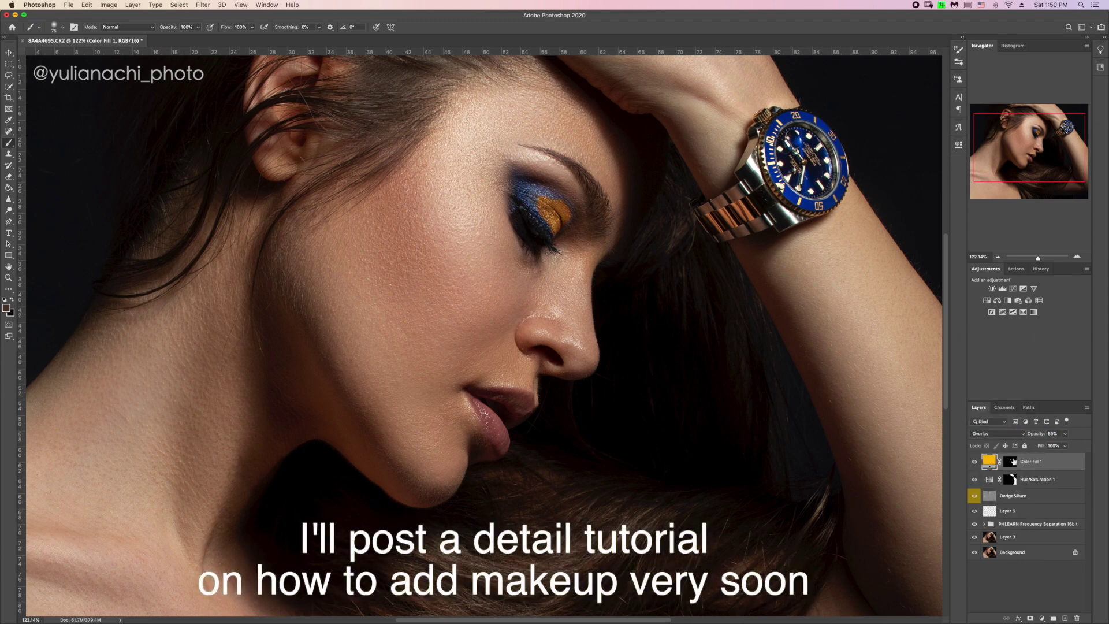
# With a 33% opacity brush, soften the orange eyeshadow's edges on the mask.
pyautogui.moveTo(171, 31); pyautogui.dragTo(134, 32)
pyautogui.press('super+backslash')
pyautogui.press('d')
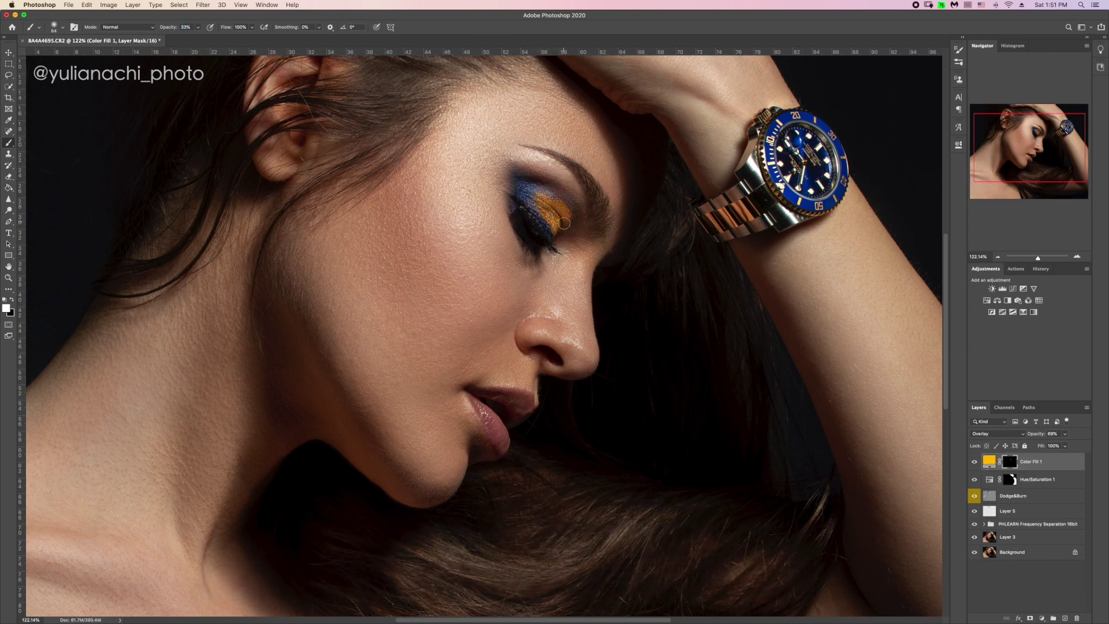
pyautogui.press('x')
pyautogui.press('x')
pyautogui.press('x')
pyautogui.moveTo(538, 202)
pyautogui.mouseDown()
pyautogui.moveTo(560, 194)
pyautogui.moveTo(569, 211)
pyautogui.mouseUp()
pyautogui.press('x')
# Add a blue Soft Light color fill layer with an inverted, hidden mask.
pyautogui.click(1042, 618)
pyautogui.click(1051, 453)
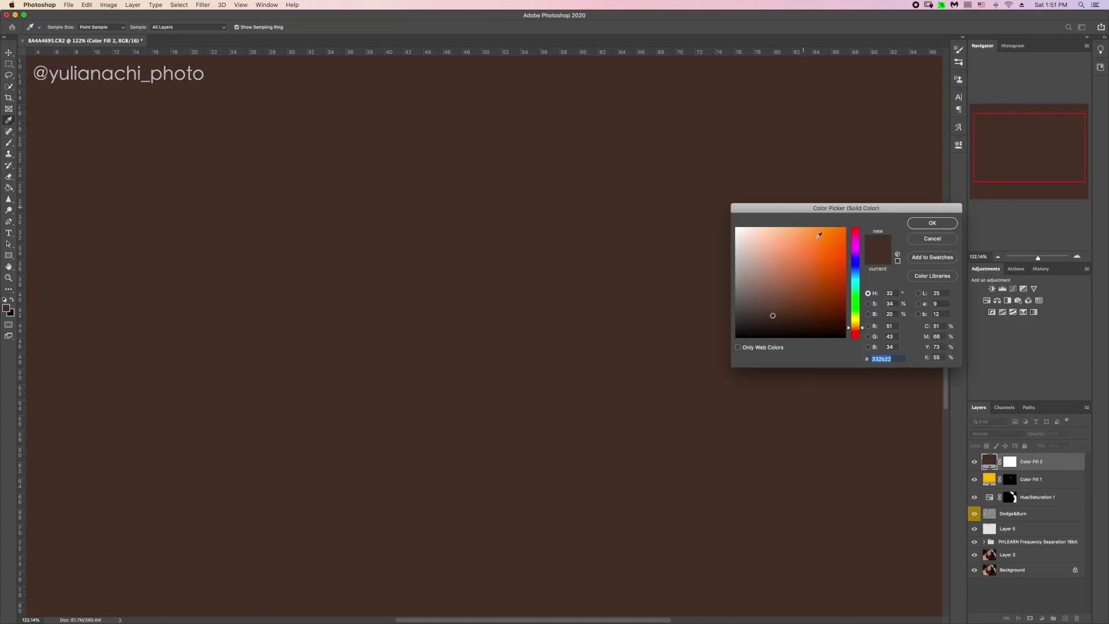
pyautogui.click(857, 240)
pyautogui.click(936, 221)
pyautogui.click(996, 433)
pyautogui.click(984, 523)
pyautogui.click(1010, 462)
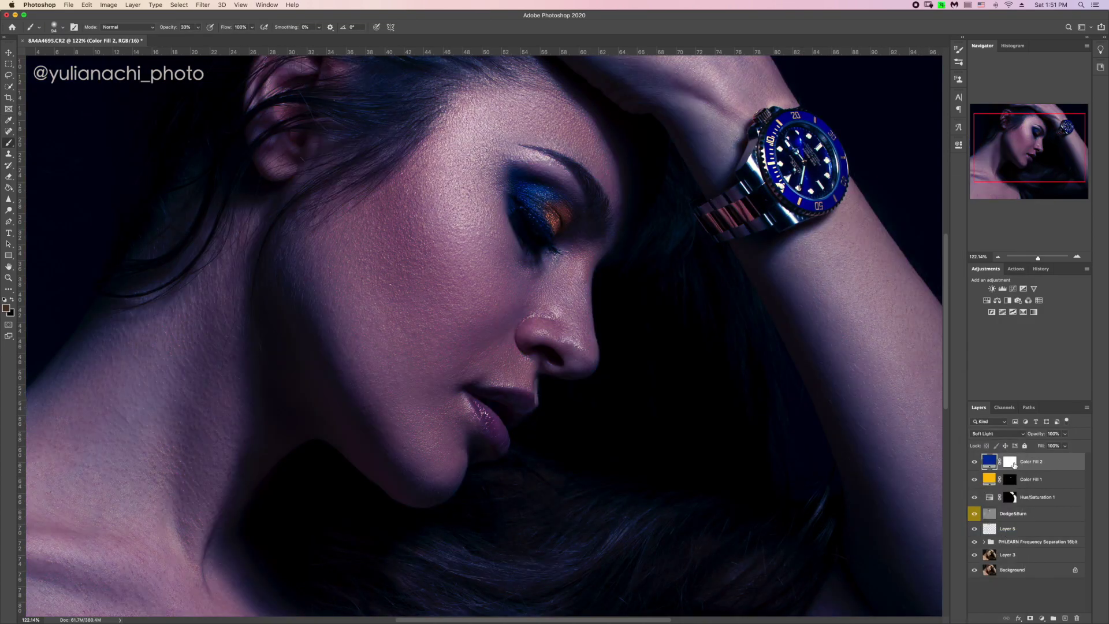
pyautogui.hotkey('ctrl', 'i')
# Paint the blue onto the upper eyelid with a 64 px brush, extending it toward the brow.
pyautogui.moveTo(511, 207)
pyautogui.mouseDown()
pyautogui.moveTo(537, 205)
pyautogui.moveTo(543, 179)
pyautogui.mouseUp()
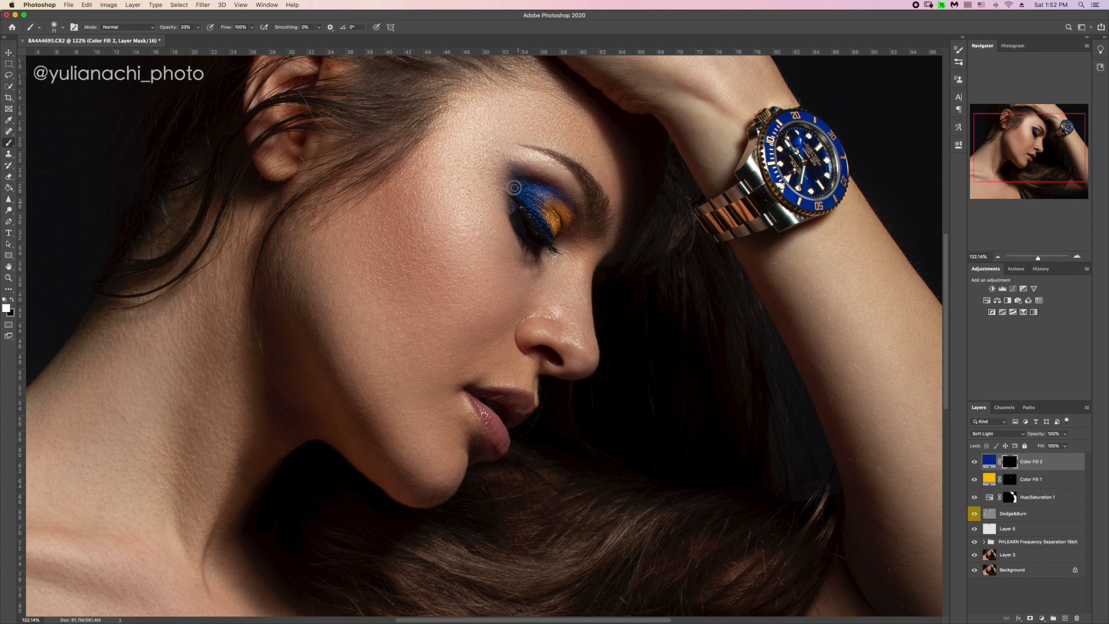
pyautogui.moveTo(1038, 257); pyautogui.dragTo(1039, 258)
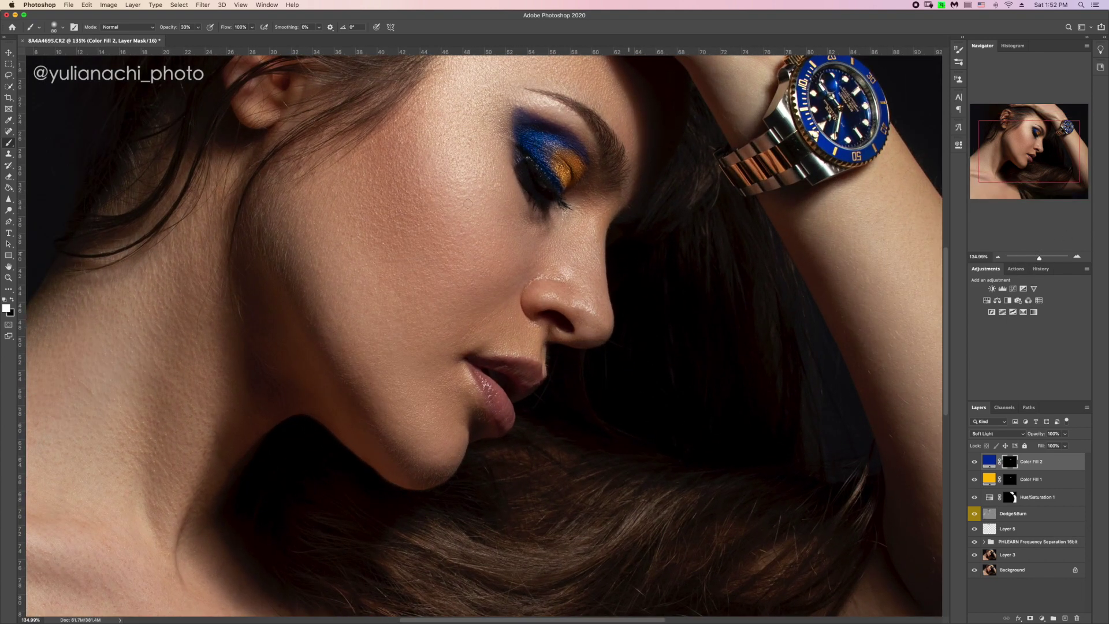
pyautogui.press(']')
pyautogui.press(']')
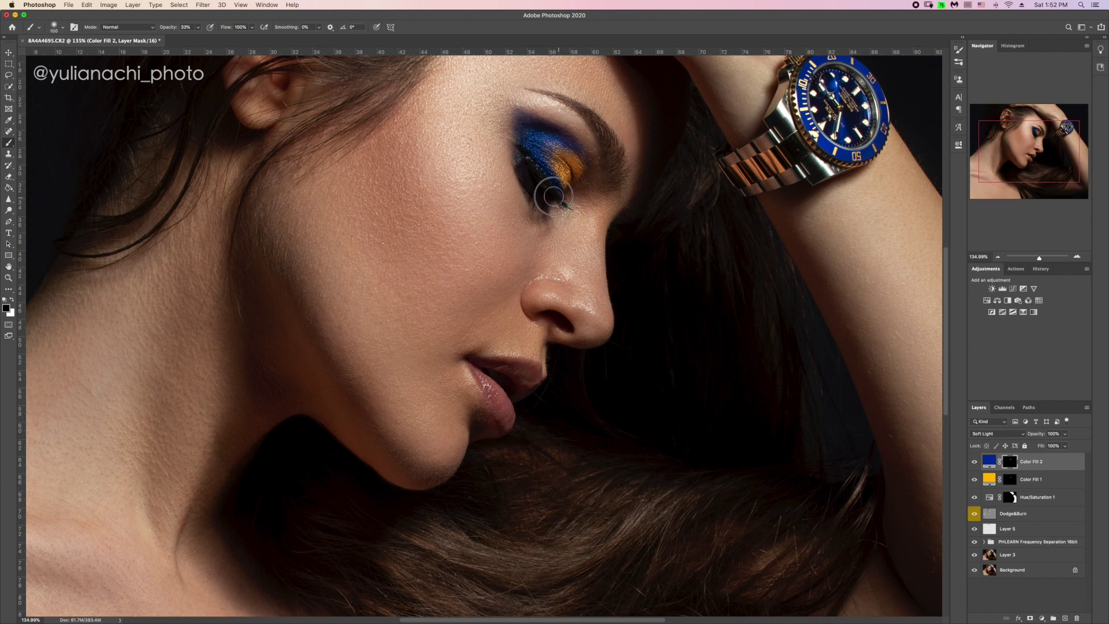
pyautogui.moveTo(549, 138)
pyautogui.mouseDown()
pyautogui.moveTo(535, 136)
pyautogui.moveTo(530, 117)
pyautogui.mouseUp()
pyautogui.press('x')
pyautogui.press('x')
pyautogui.press('x')
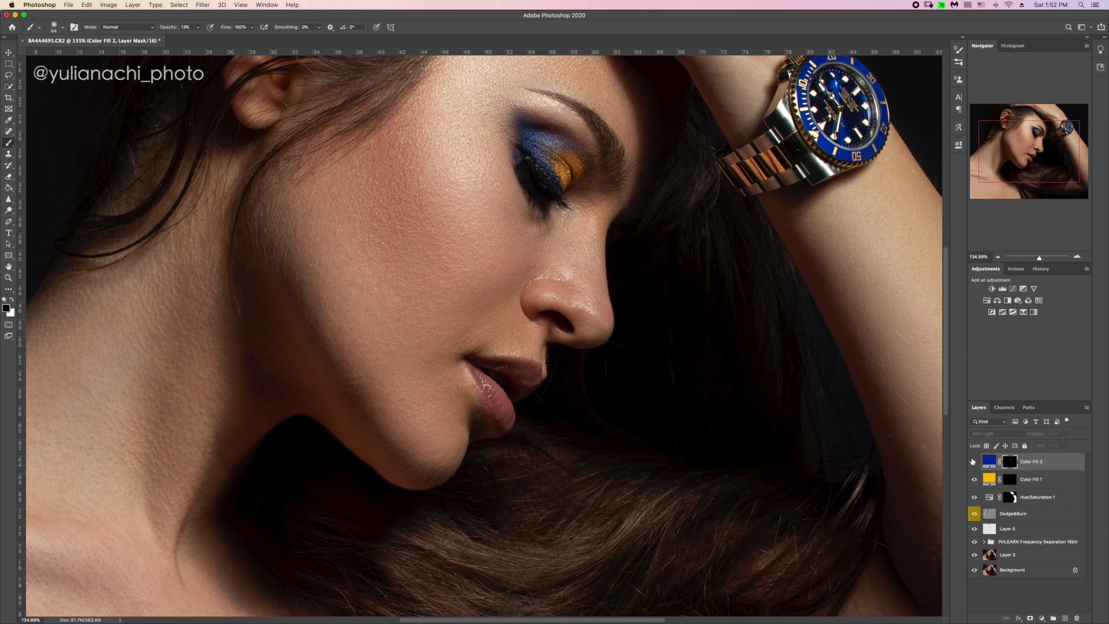
pyautogui.moveTo(1039, 257); pyautogui.dragTo(1036, 258)
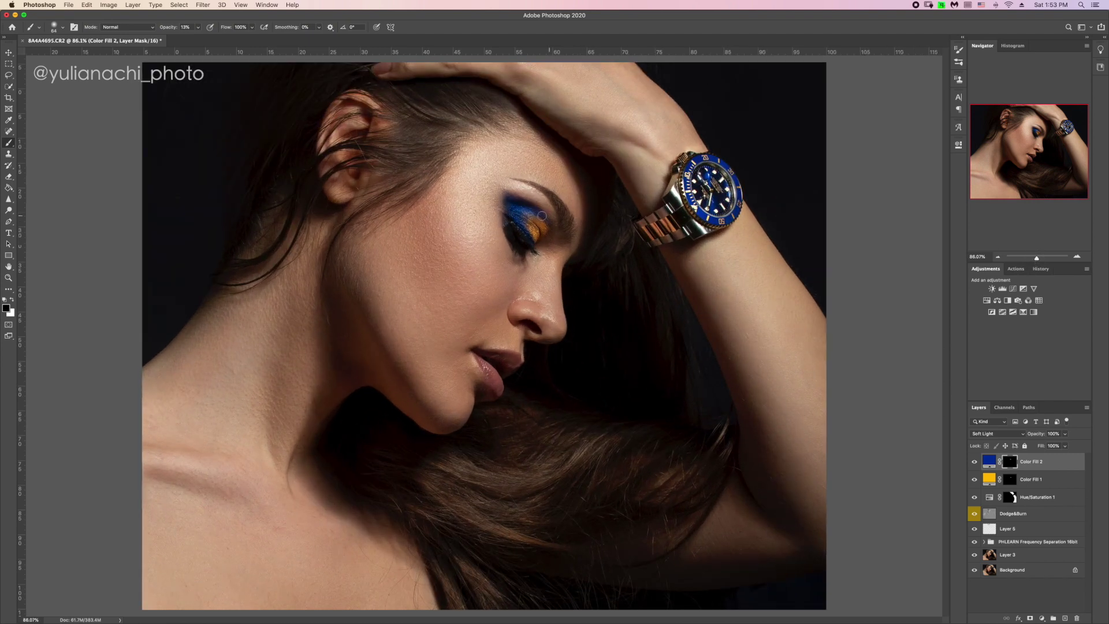
# Recolor Color Fill 1 to a tan sampled from the watch bracelet, lightened and shifted toward yellow.
pyautogui.press('x')
pyautogui.doubleClick(989, 479)
pyautogui.click(789, 243)
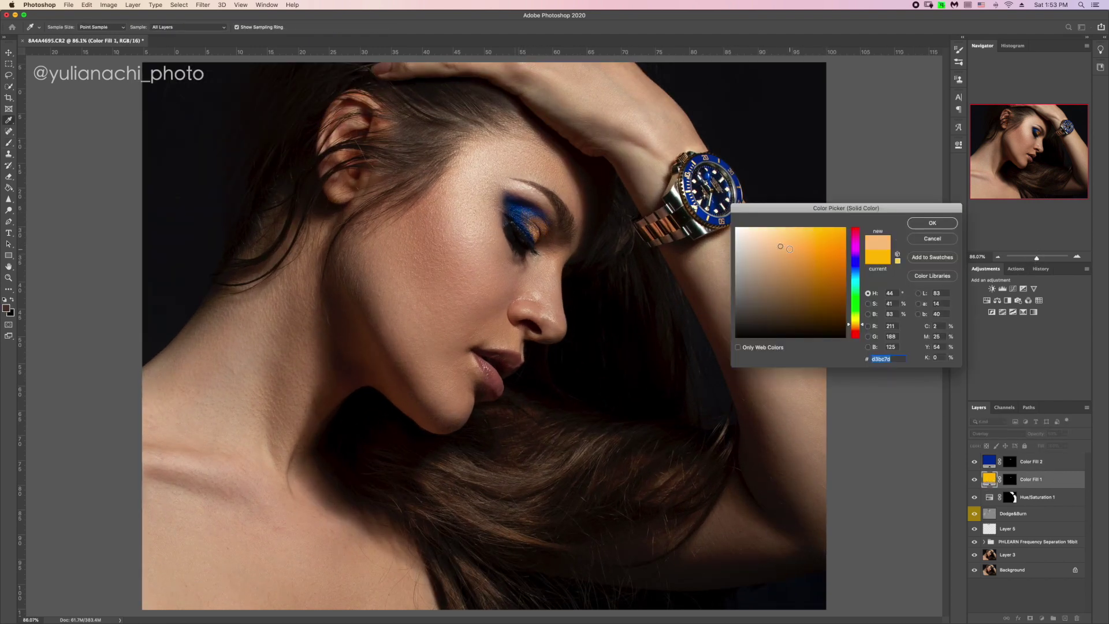
pyautogui.click(656, 227)
pyautogui.click(793, 265)
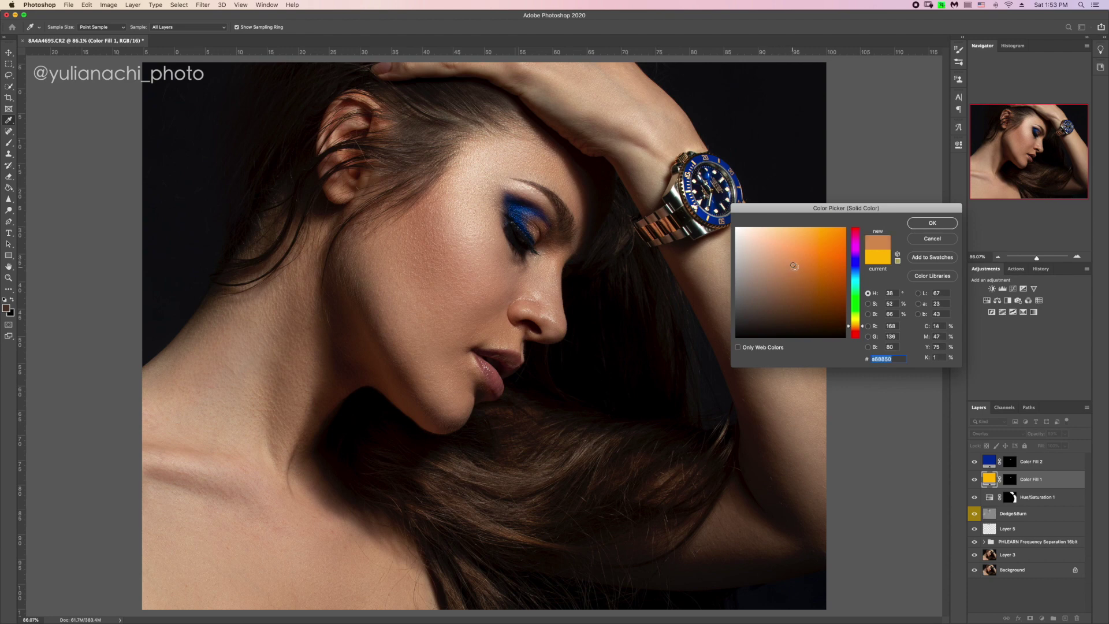
pyautogui.click(849, 324)
pyautogui.click(932, 223)
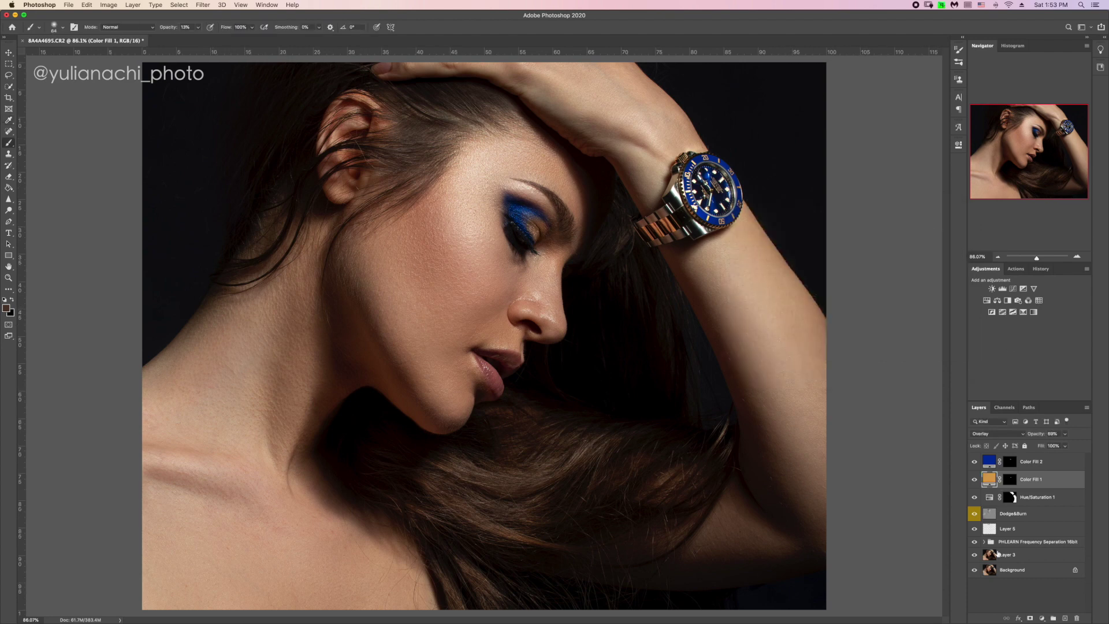
# Group both eyeshadow color fills into Group 1, then reselect the Dodge&Burn layer.
pyautogui.keyDown('shift'); pyautogui.click(1039, 461); pyautogui.keyUp('shift')
pyautogui.hotkey('ctrl', 'g')
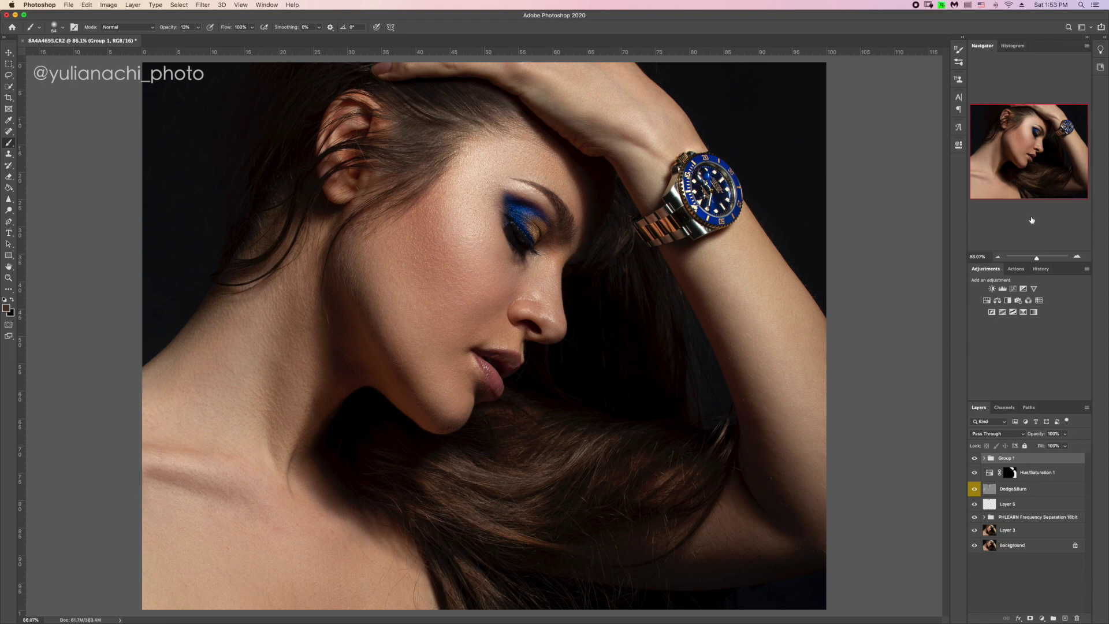
pyautogui.click(1033, 257)
pyautogui.moveTo(1033, 256); pyautogui.dragTo(1039, 257)
pyautogui.click(983, 457)
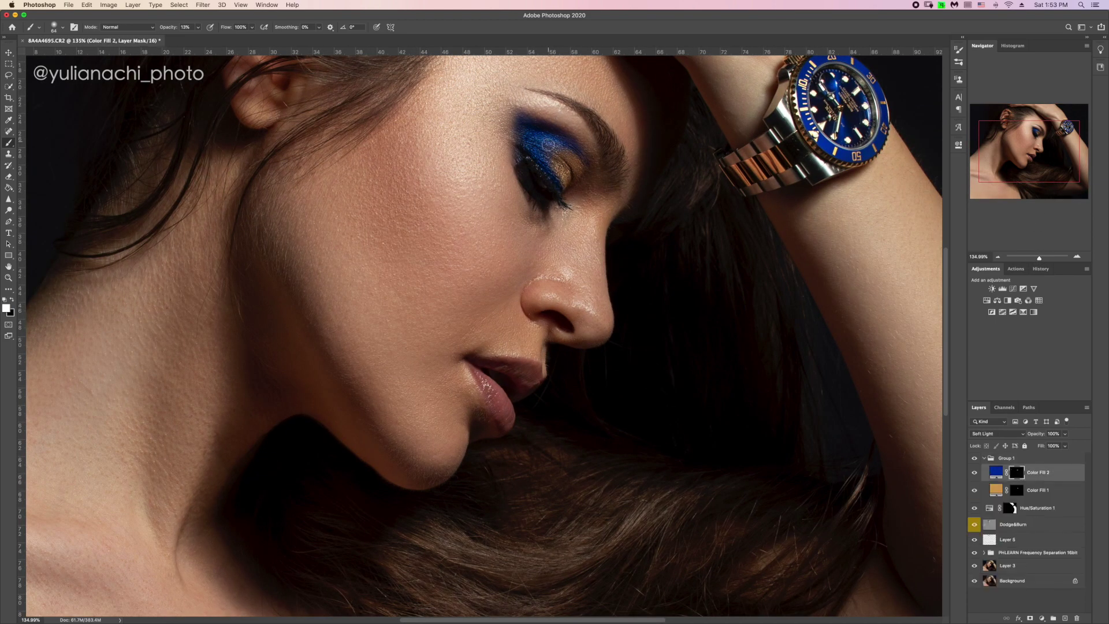
pyautogui.press(']')
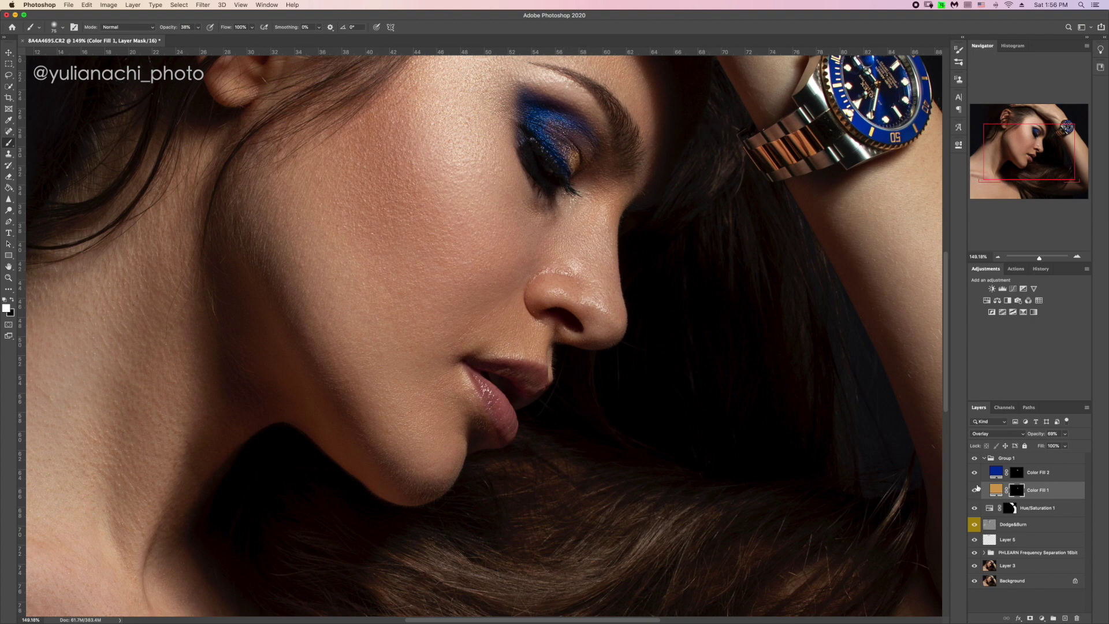
pyautogui.hotkey('ctrl', '1')
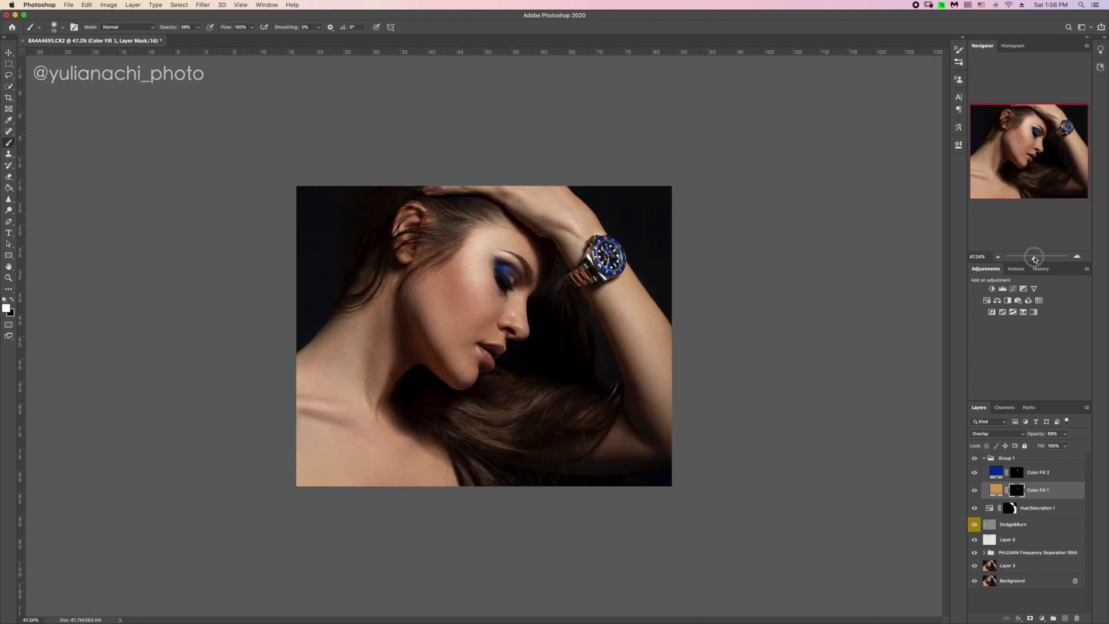
pyautogui.click(1013, 524)
pyautogui.press('o')
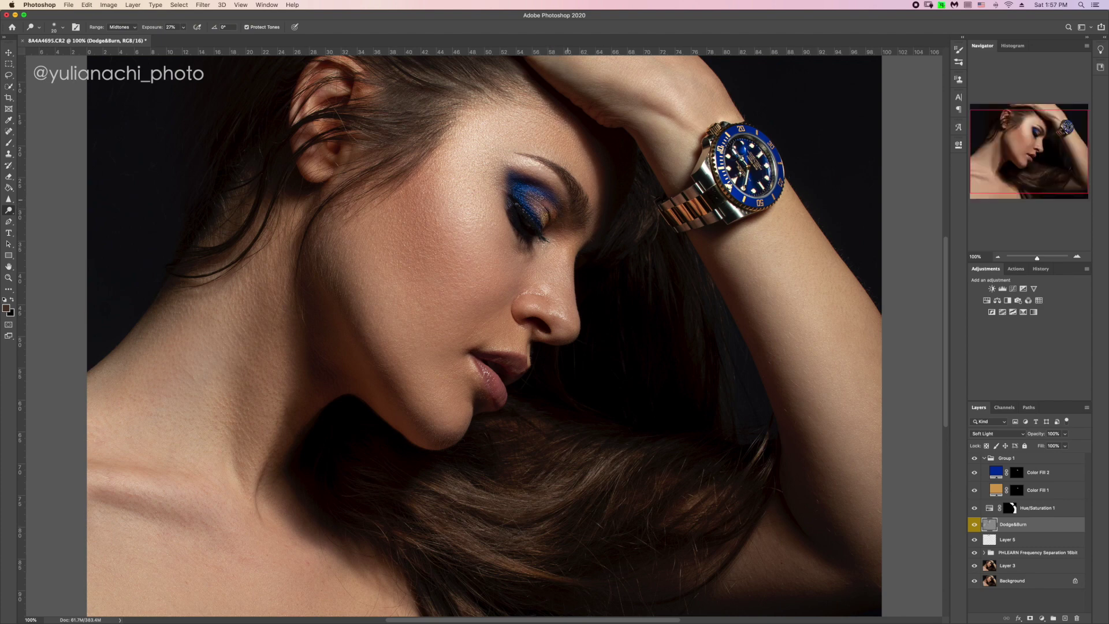
# Resize the dodge brush, then merge the selected retouch layers into one Dodge&Burn layer.
pyautogui.moveTo(539, 209); pyautogui.dragTo(537, 203)
pyautogui.scroll(-5, 565, 208)
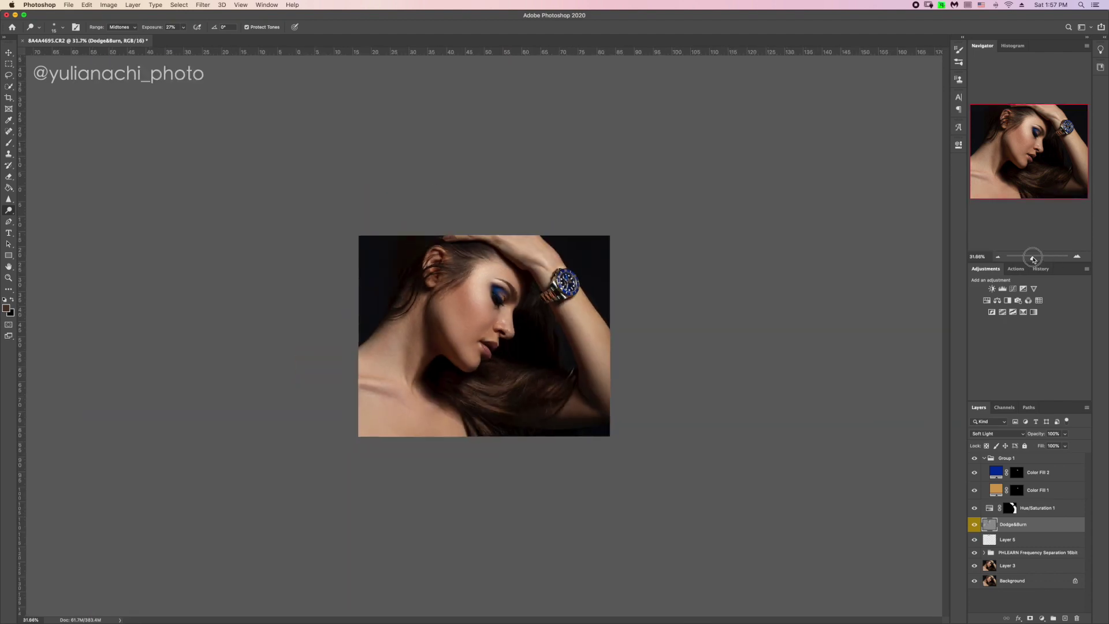
pyautogui.moveTo(518, 265); pyautogui.dragTo(512, 272)
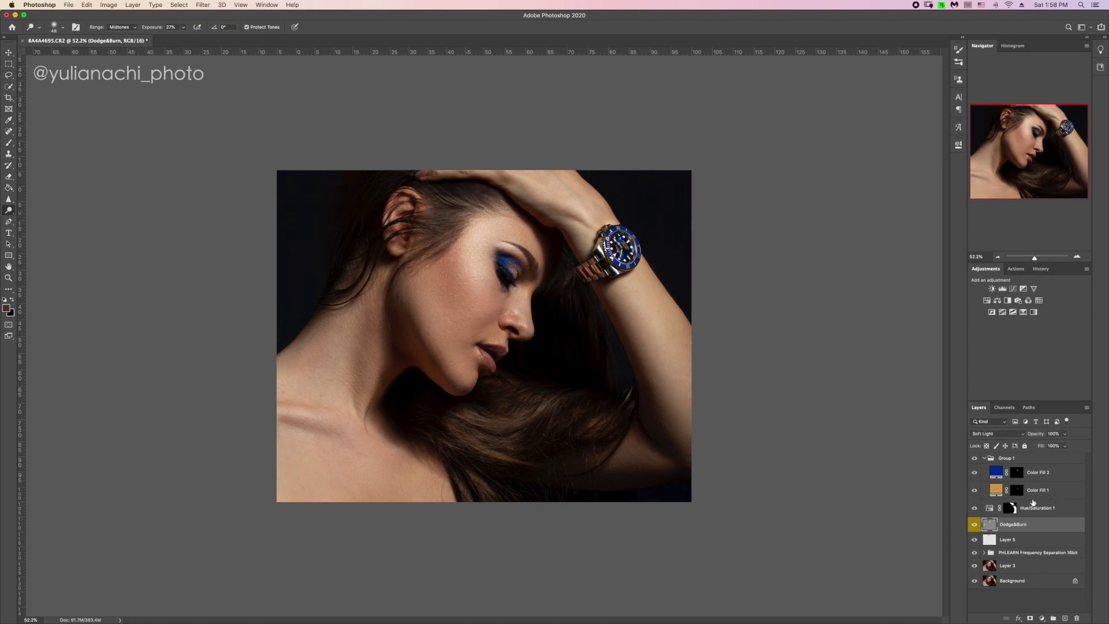
pyautogui.keyDown('shift'); pyautogui.click(1026, 563); pyautogui.keyUp('shift')
pyautogui.hotkey('ctrl', 'e')
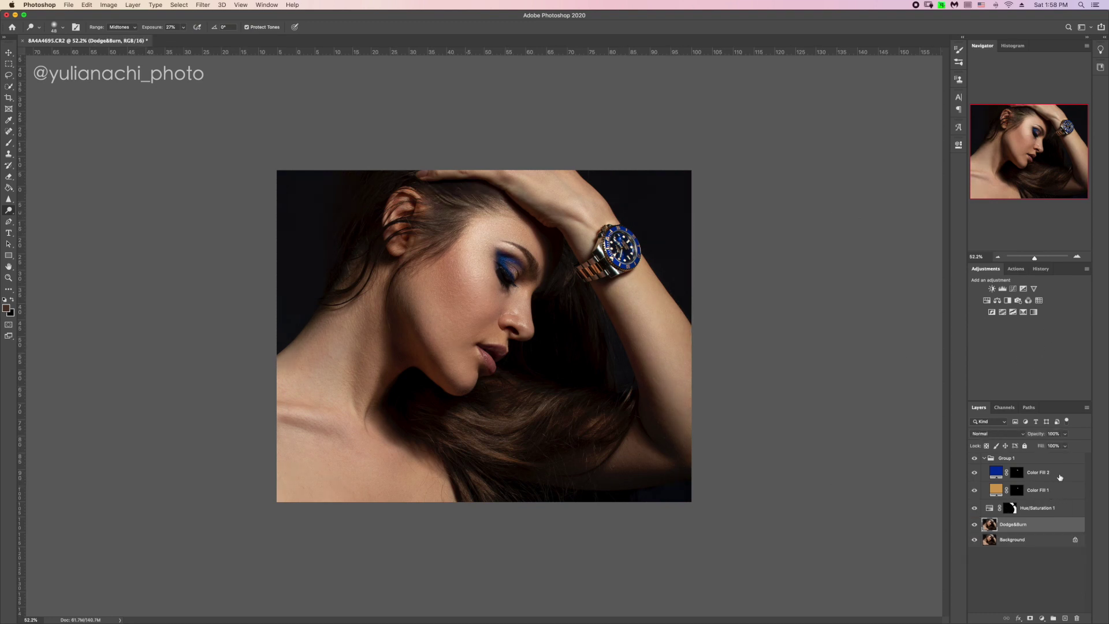
# Add a Curves layer that brightens the skin midtones, set to Luminosity blend mode.
pyautogui.click(1056, 479)
pyautogui.click(1012, 288)
pyautogui.moveTo(931, 192); pyautogui.dragTo(928, 192)
pyautogui.click(836, 181)
pyautogui.moveTo(408, 322); pyautogui.dragTo(413, 317)
pyautogui.click(474, 269)
pyautogui.moveTo(931, 192); pyautogui.dragTo(935, 192)
pyautogui.moveTo(473, 332); pyautogui.dragTo(475, 328)
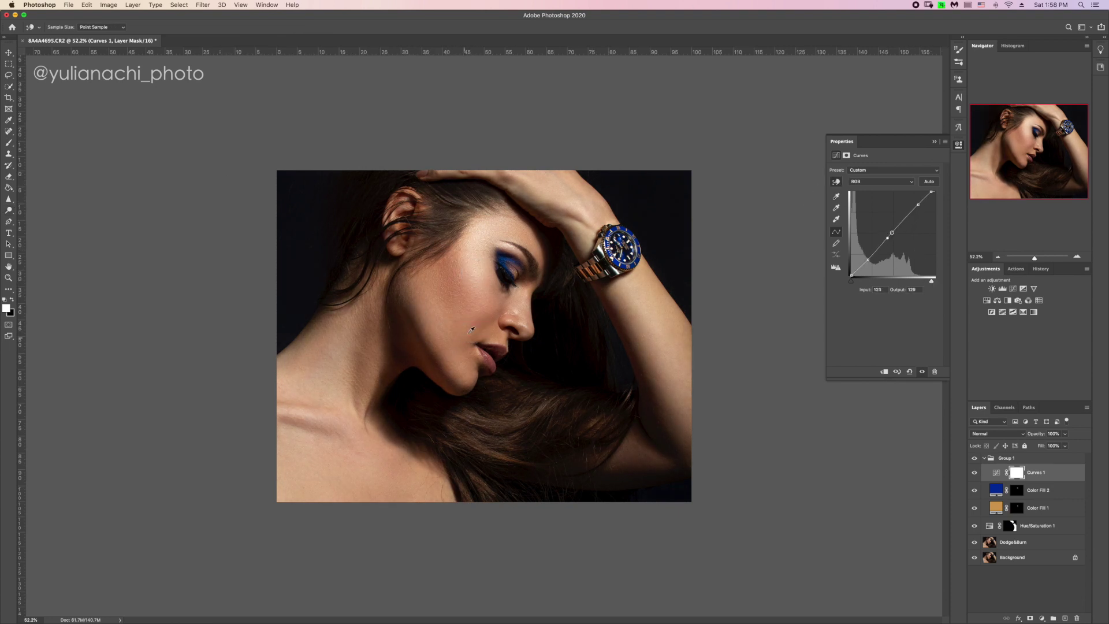
pyautogui.click(998, 433)
pyautogui.click(996, 617)
pyautogui.moveTo(554, 354); pyautogui.dragTo(554, 356)
# Add a Color Lookup layer at 11% opacity, trying Crisp_Winter and Soft_Warming before filmstock_50.
pyautogui.click(1039, 300)
pyautogui.click(889, 169)
pyautogui.click(901, 231)
pyautogui.moveTo(1034, 433); pyautogui.dragTo(994, 430)
pyautogui.click(917, 172)
pyautogui.click(917, 172)
pyautogui.click(914, 169)
pyautogui.click(915, 328)
pyautogui.click(899, 169)
pyautogui.click(911, 56)
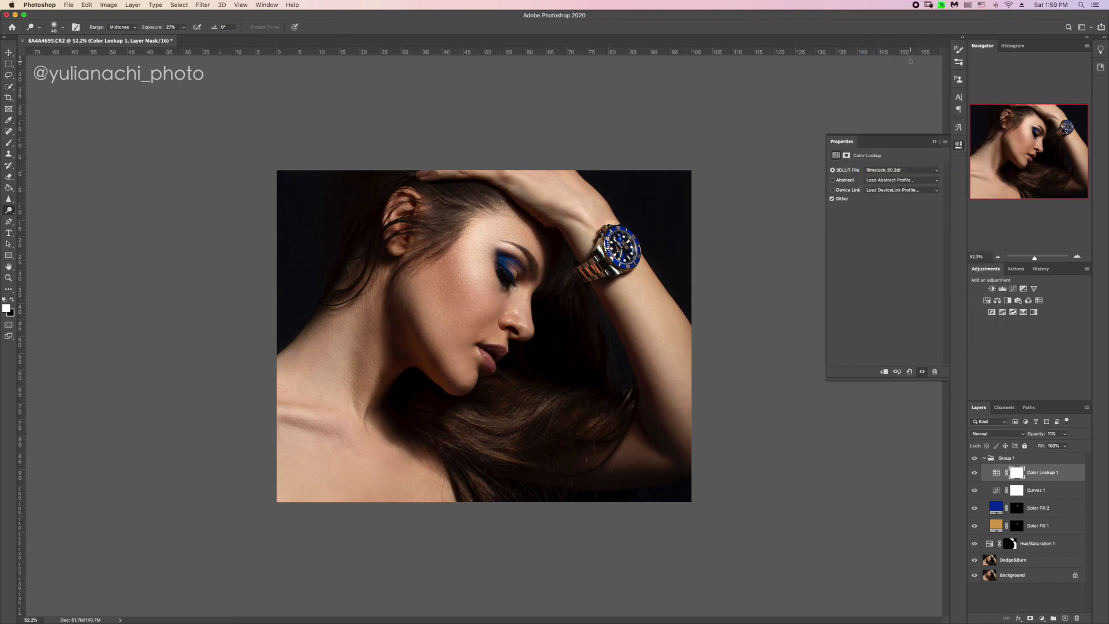
# Switch the lookup to Kodak 5205 Fuji 3510 and refine Curves 1 with the targeted tool.
pyautogui.click(881, 171)
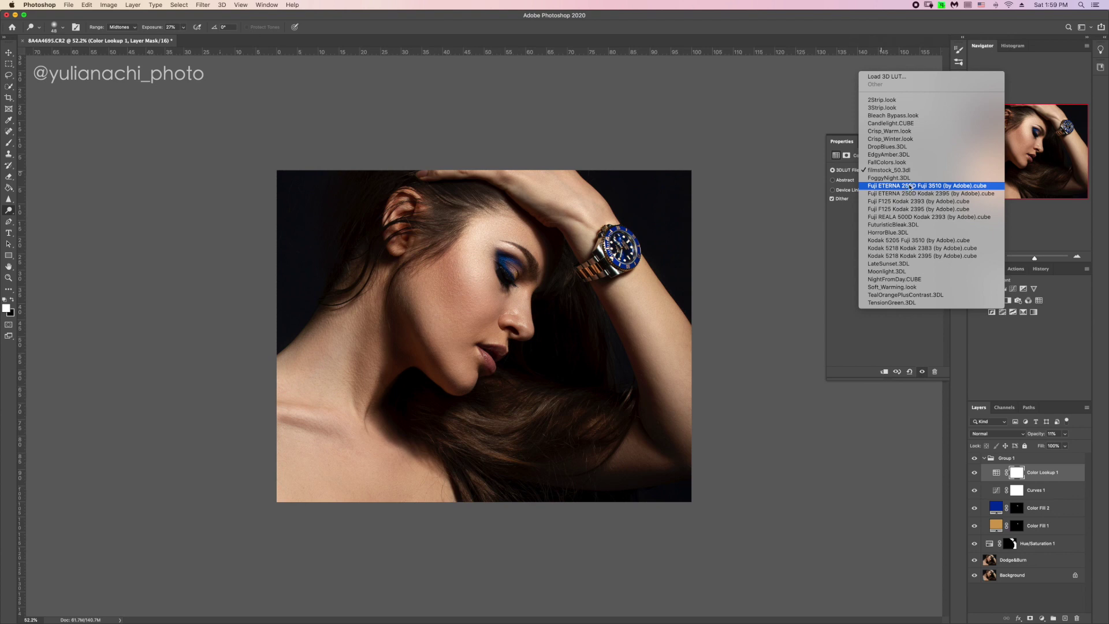
pyautogui.click(909, 239)
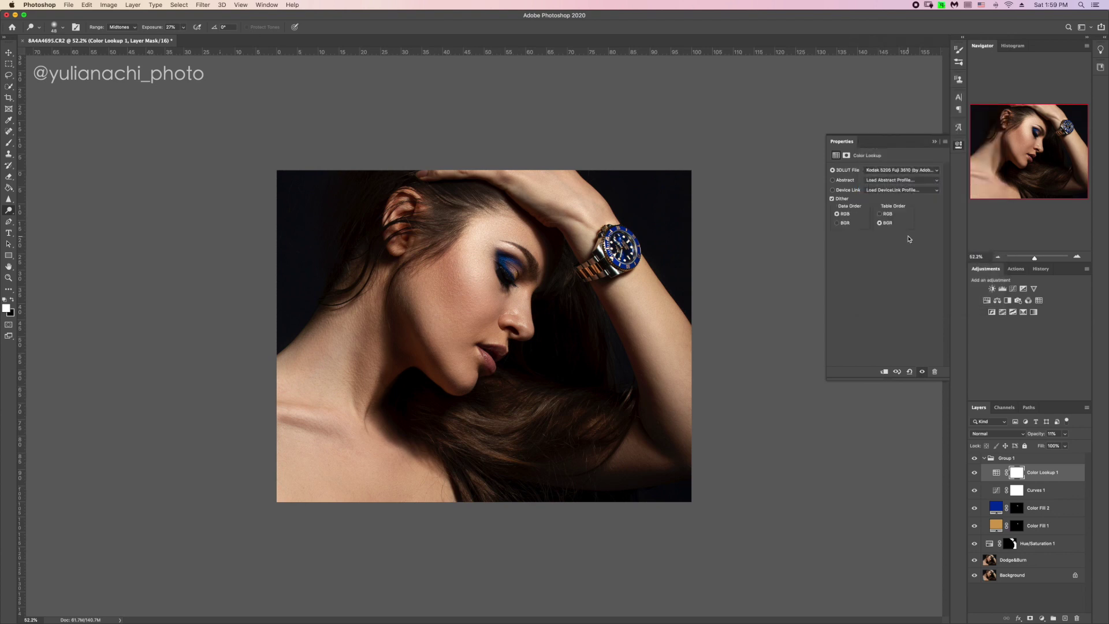
pyautogui.click(1001, 490)
pyautogui.click(836, 182)
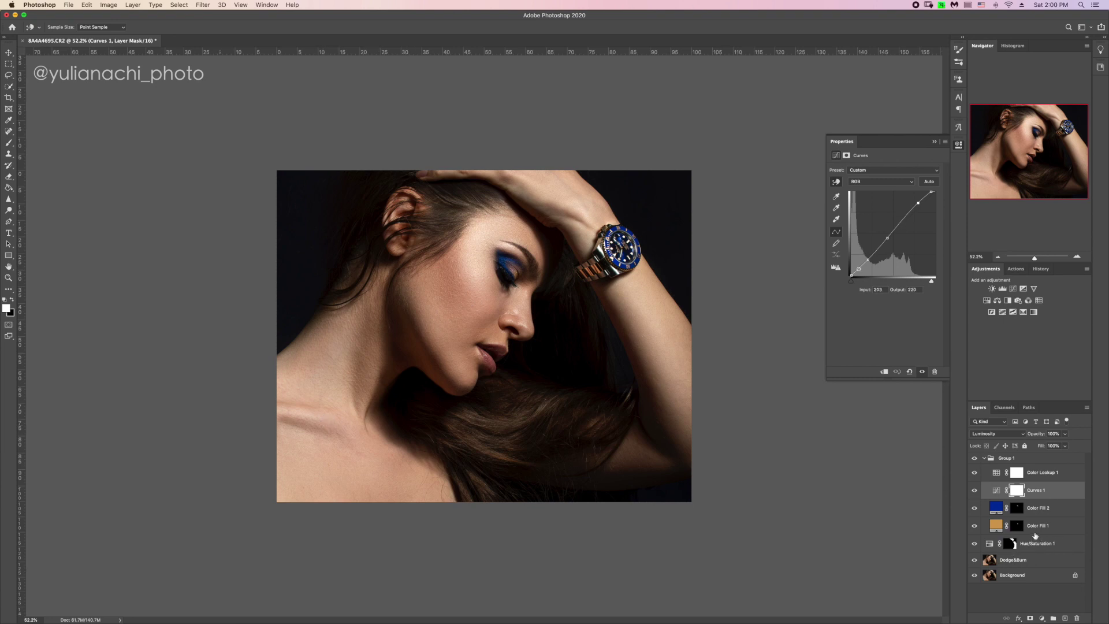
pyautogui.moveTo(1034, 258); pyautogui.dragTo(1033, 257)
pyautogui.click(974, 490)
pyautogui.click(974, 491)
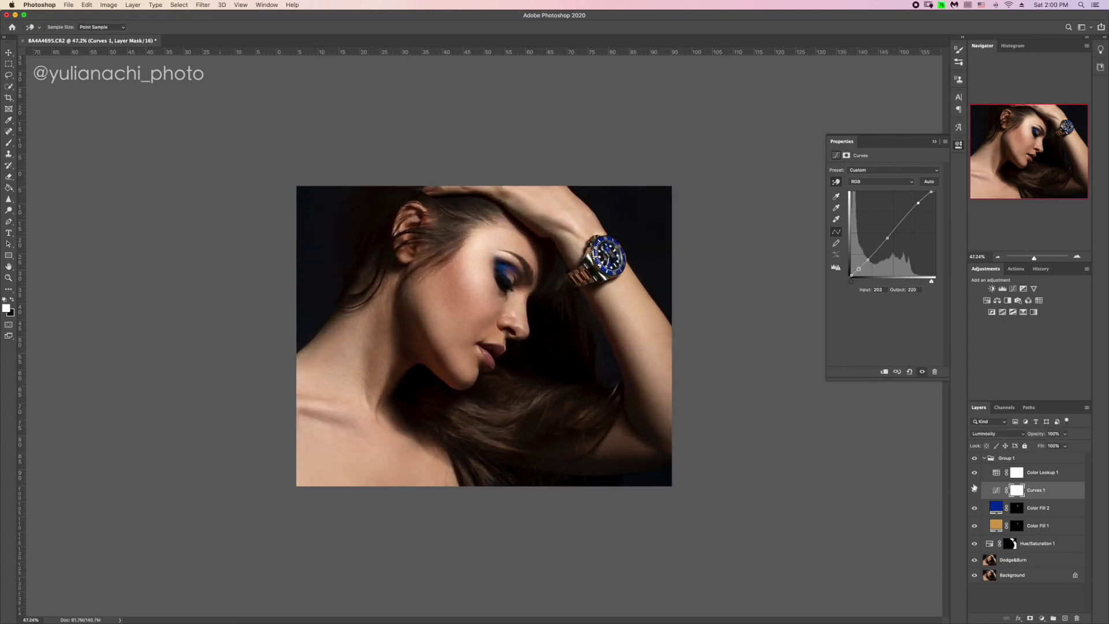
pyautogui.click(960, 146)
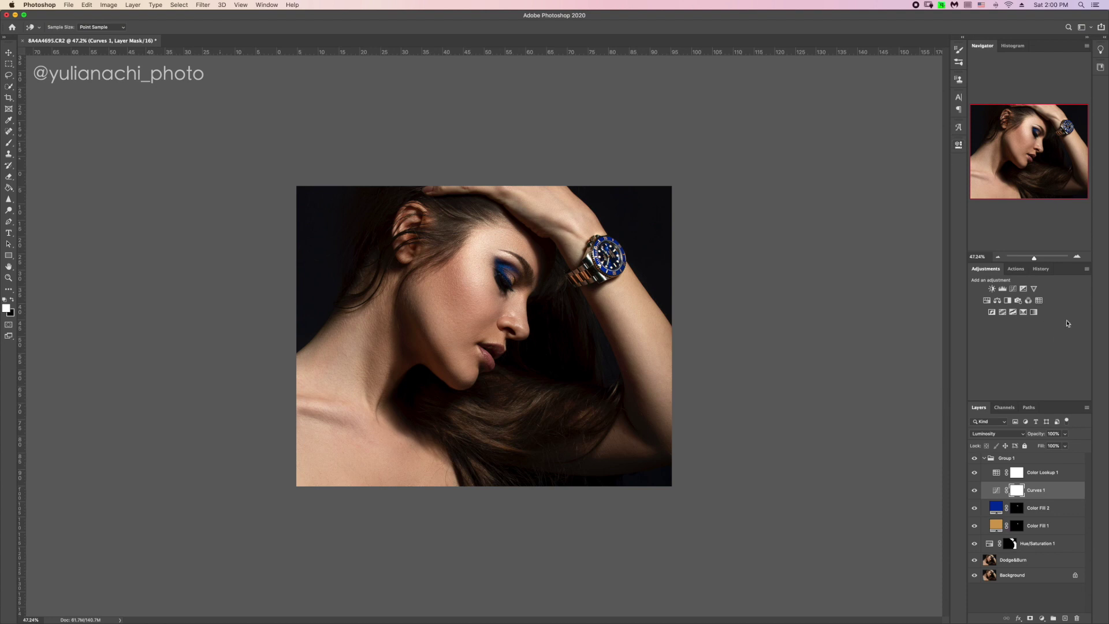
# Add a Color Balance layer and start adjusting its yellow–blue and cyan–red sliders.
pyautogui.click(997, 300)
pyautogui.moveTo(873, 218); pyautogui.dragTo(880, 200)
pyautogui.click(873, 189)
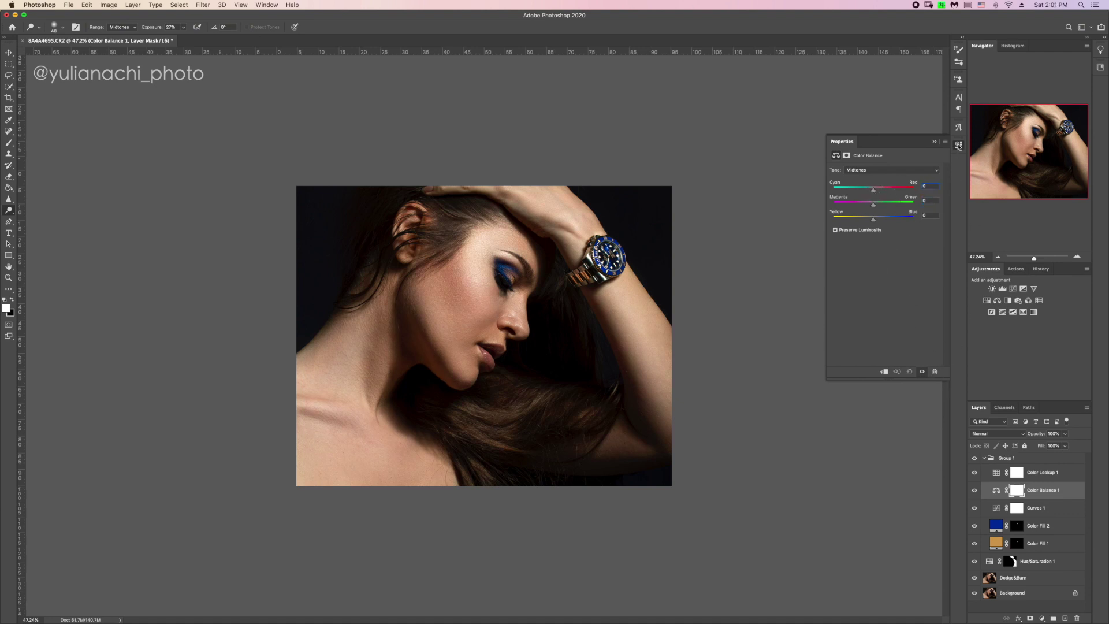
# Set Color Lookup 1 to the Crisp_Warm look at 6% opacity.
pyautogui.click(958, 146)
pyautogui.doubleClick(996, 473)
pyautogui.click(911, 169)
pyautogui.click(918, 67)
pyautogui.moveTo(1036, 435); pyautogui.dragTo(1035, 435)
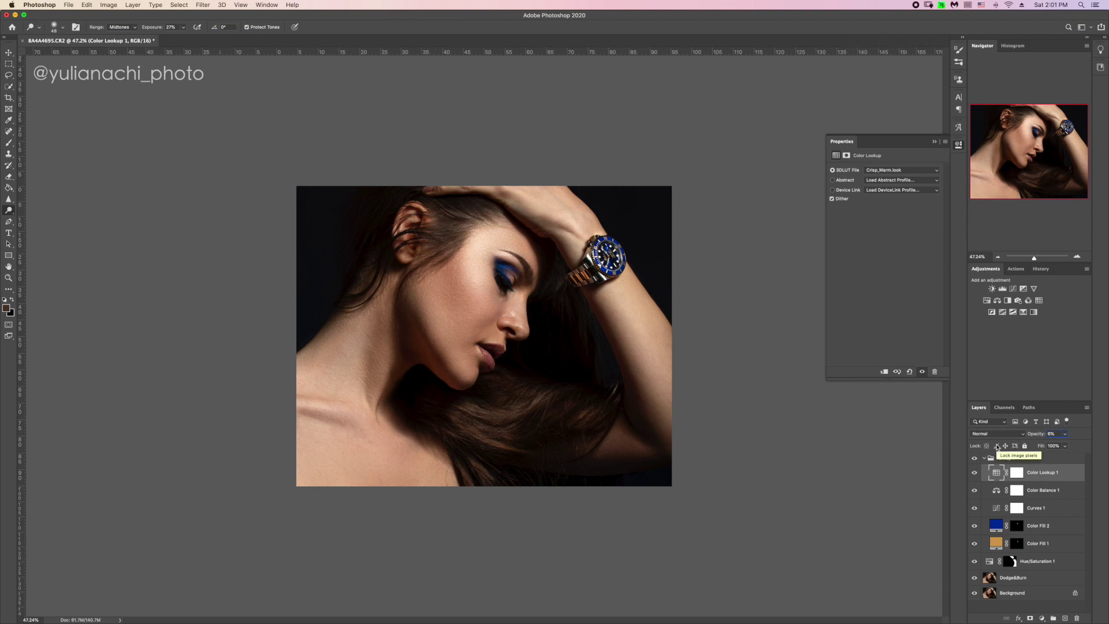
# Run the Dodge&Burn Layer action on the Dodge&Burn layer to add a Soft Light layer.
pyautogui.click(1044, 577)
pyautogui.click(1016, 269)
pyautogui.click(994, 373)
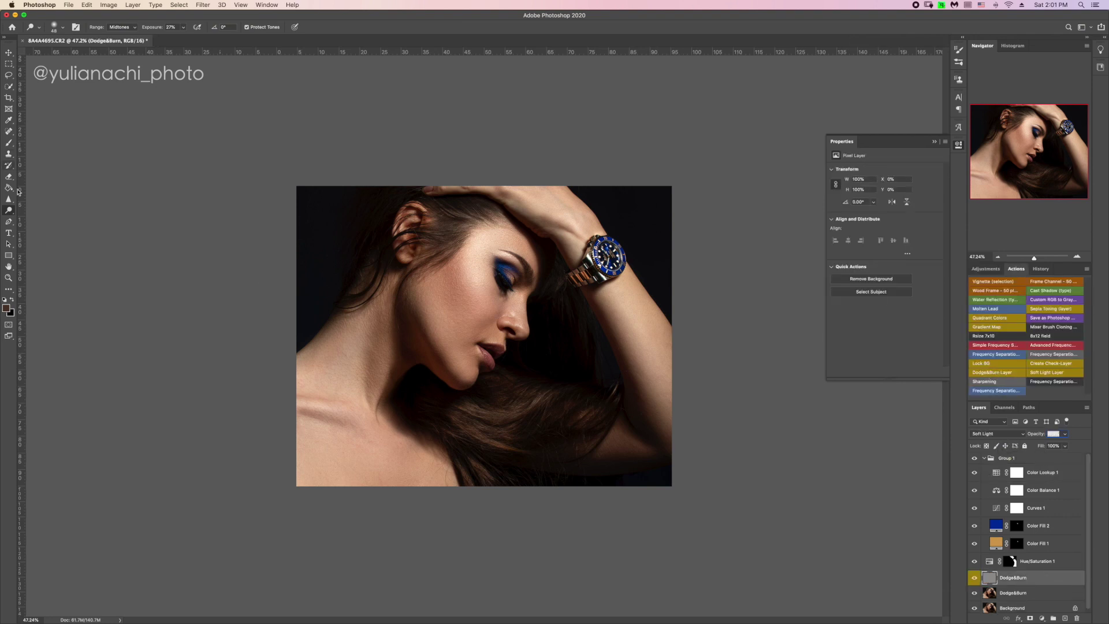
# Quick-select the watch on the lower Dodge&Burn layer and brighten it with Levels (0, 0.89, 210).
pyautogui.press(']')
pyautogui.press(']')
pyautogui.press(']')
pyautogui.moveTo(444, 271); pyautogui.dragTo(427, 272)
pyautogui.moveTo(496, 345); pyautogui.dragTo(480, 346)
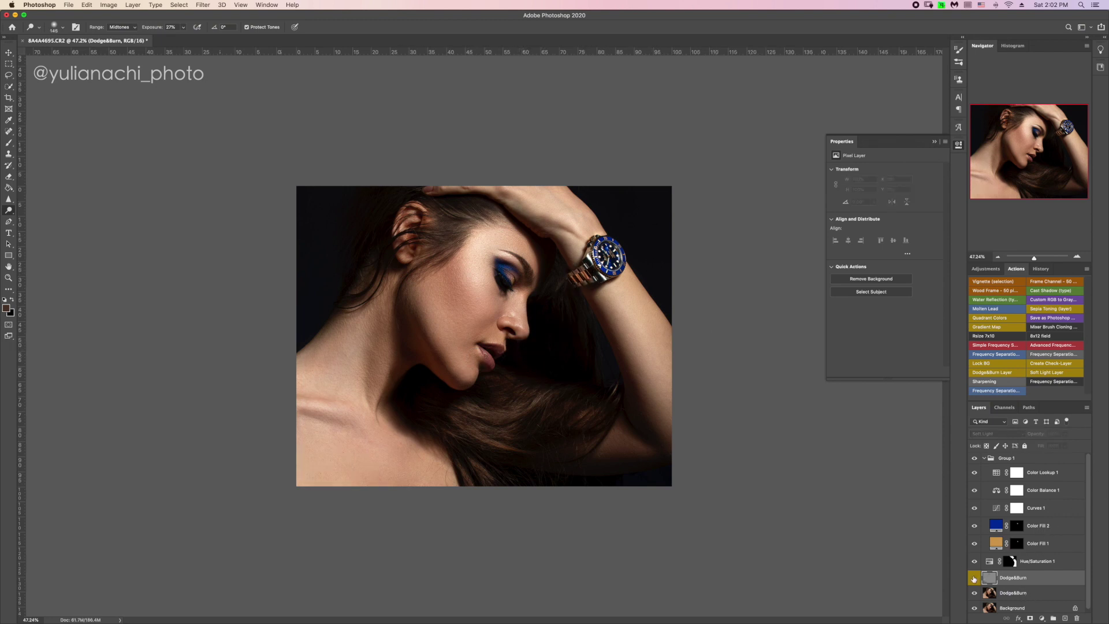
pyautogui.click(1010, 590)
pyautogui.press('w')
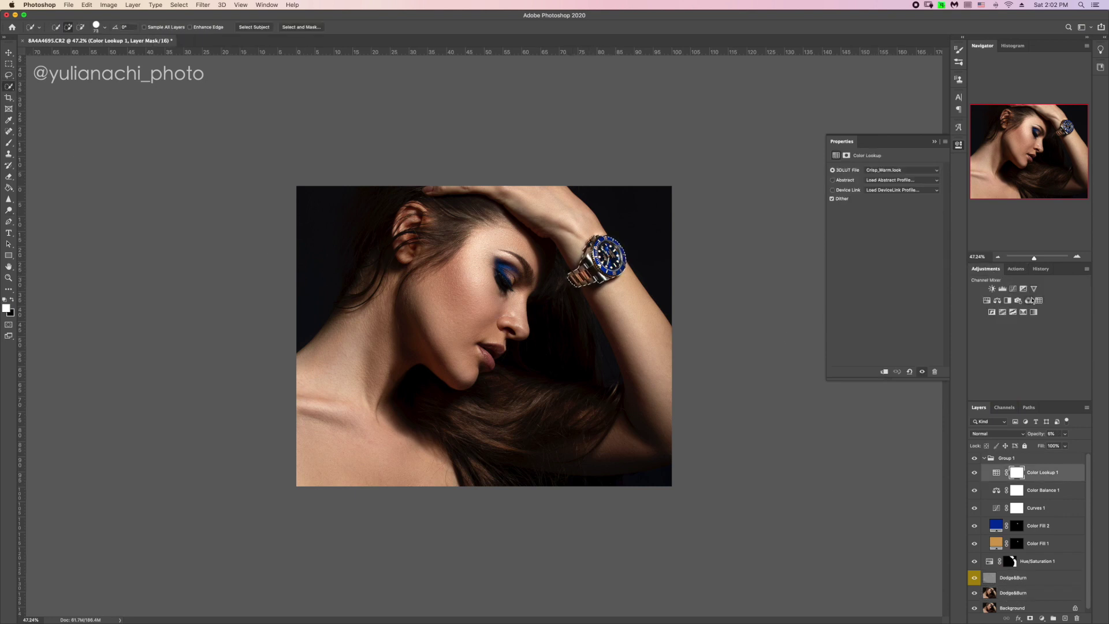
pyautogui.moveTo(938, 233); pyautogui.dragTo(888, 234)
pyautogui.hotkey('ctrl', '+')
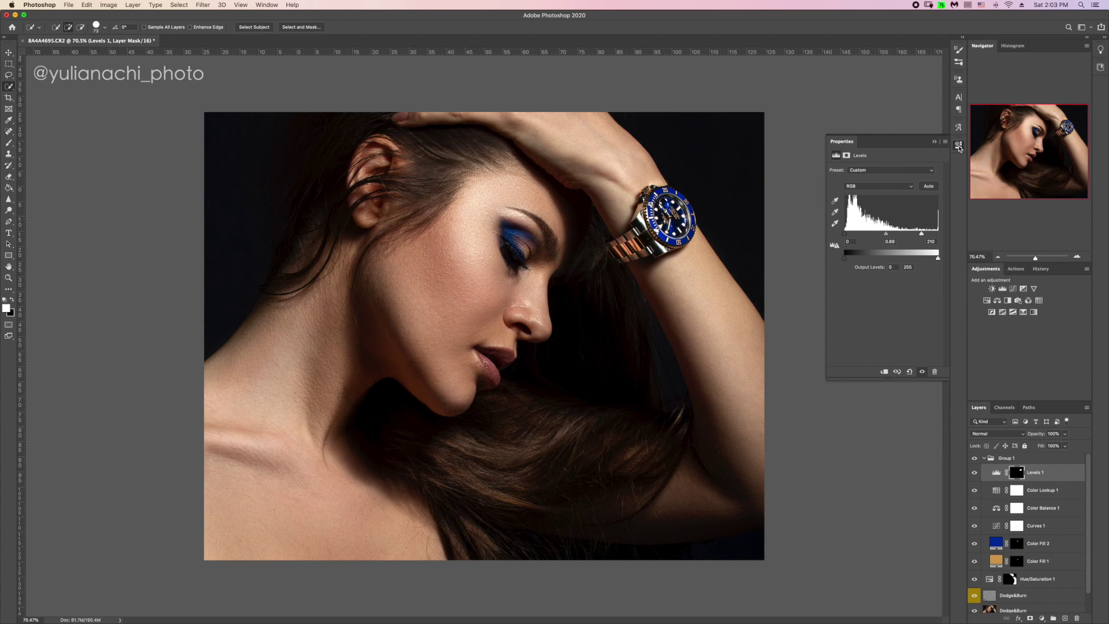
# Collapse Group 1 and toggle its visibility to compare the portrait with and without grading.
pyautogui.click(958, 145)
pyautogui.moveTo(1032, 261); pyautogui.dragTo(1035, 259)
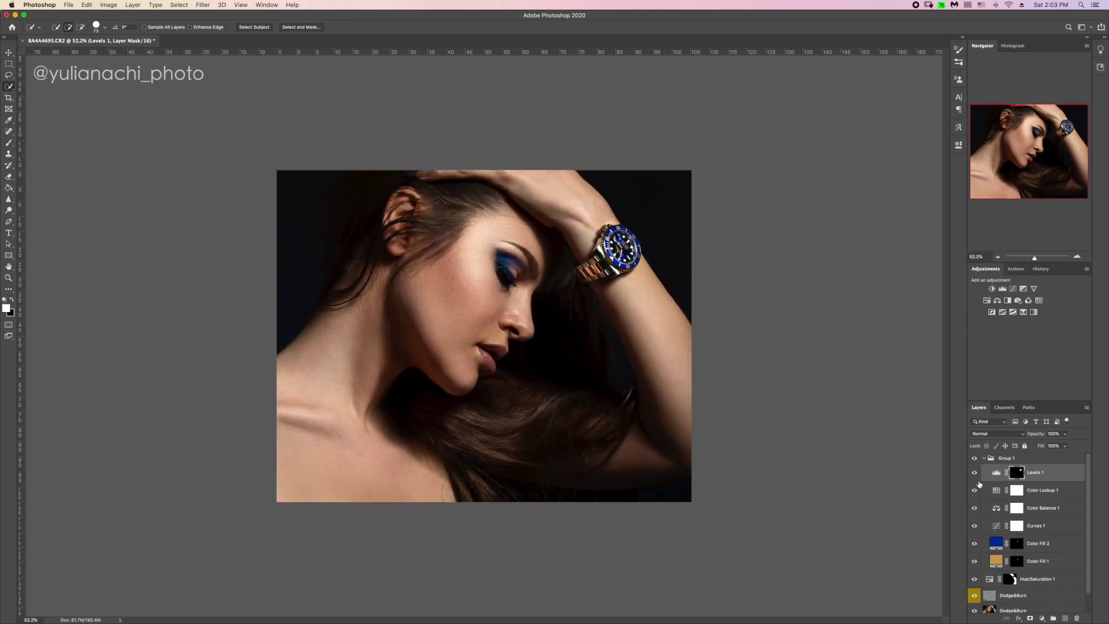
pyautogui.click(983, 458)
pyautogui.click(982, 457)
pyautogui.click(974, 458)
pyautogui.click(984, 458)
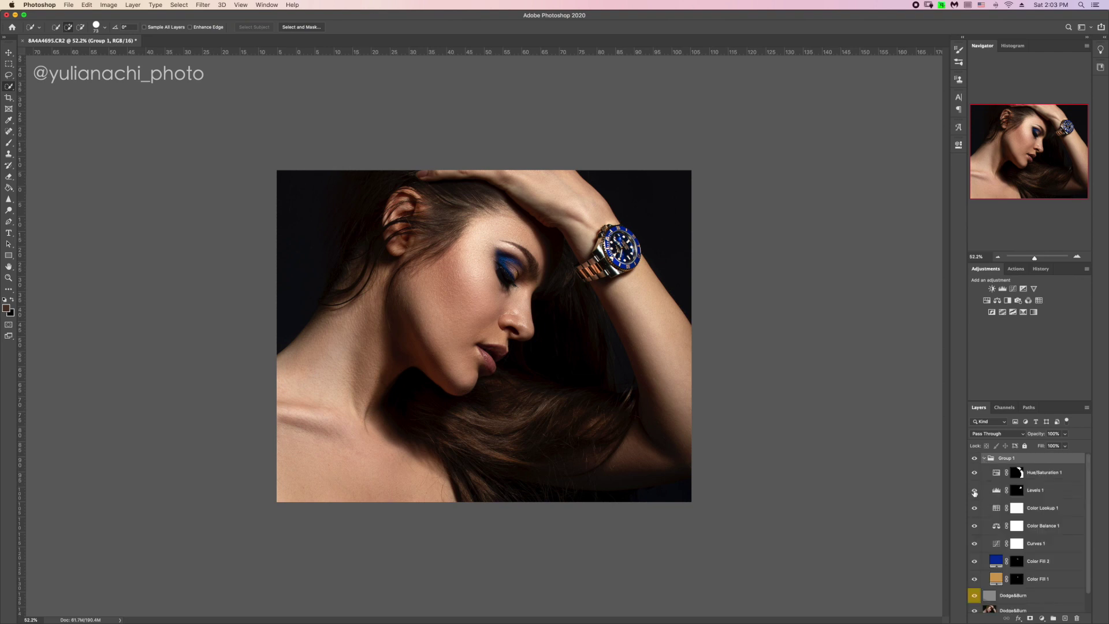
# Select the watch Levels layer and toggle Curves 1 visibility to compare the effect.
pyautogui.click(994, 490)
pyautogui.write('watch')
pyautogui.click(975, 543)
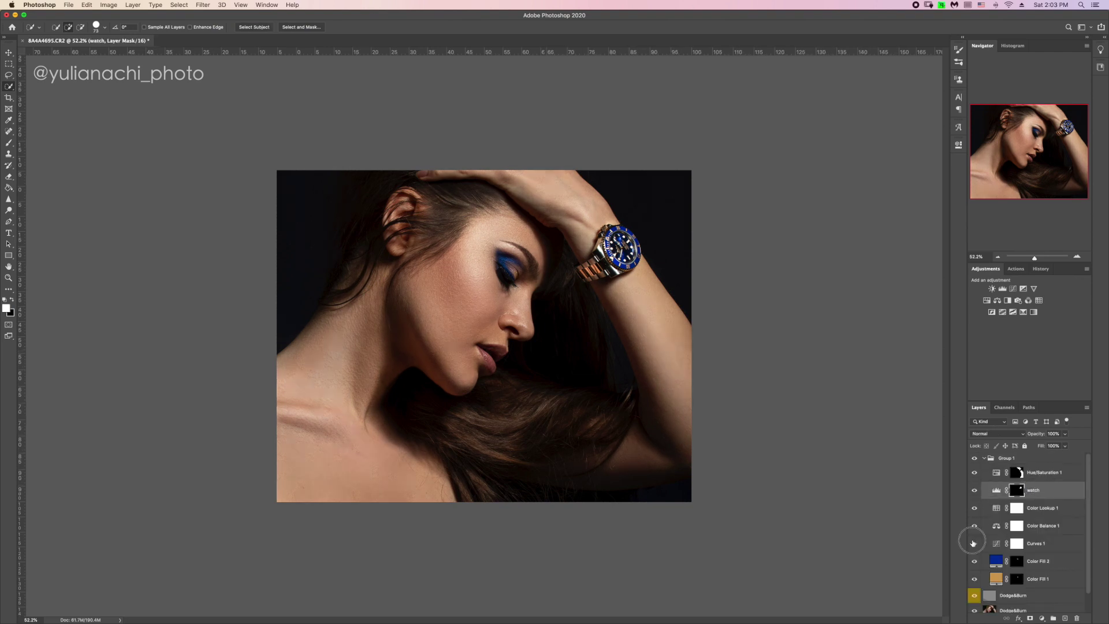
pyautogui.click(1008, 546)
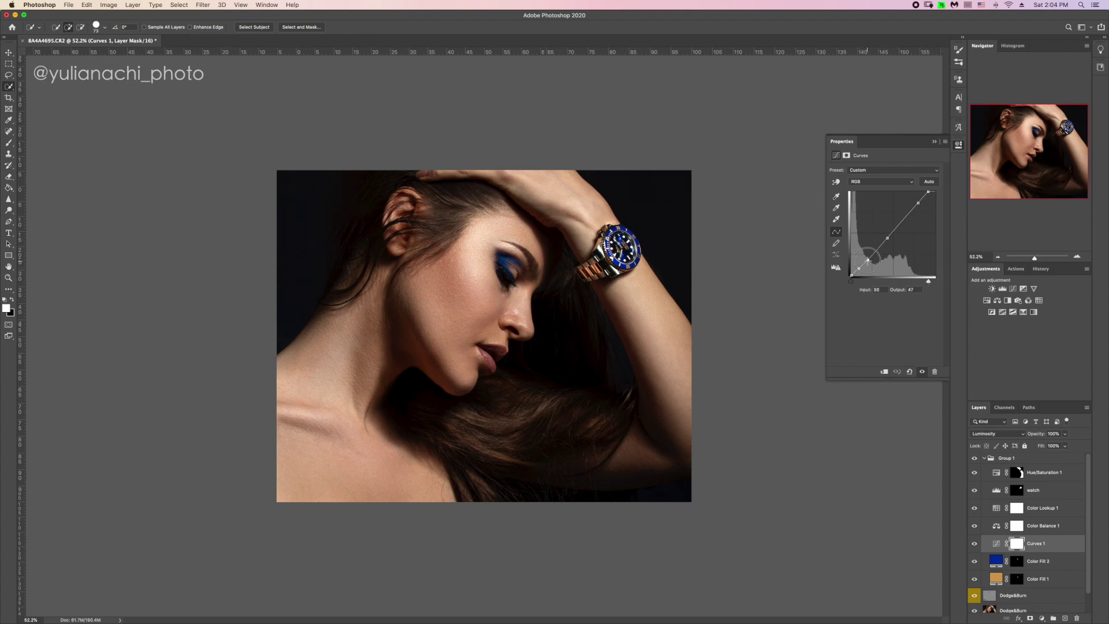